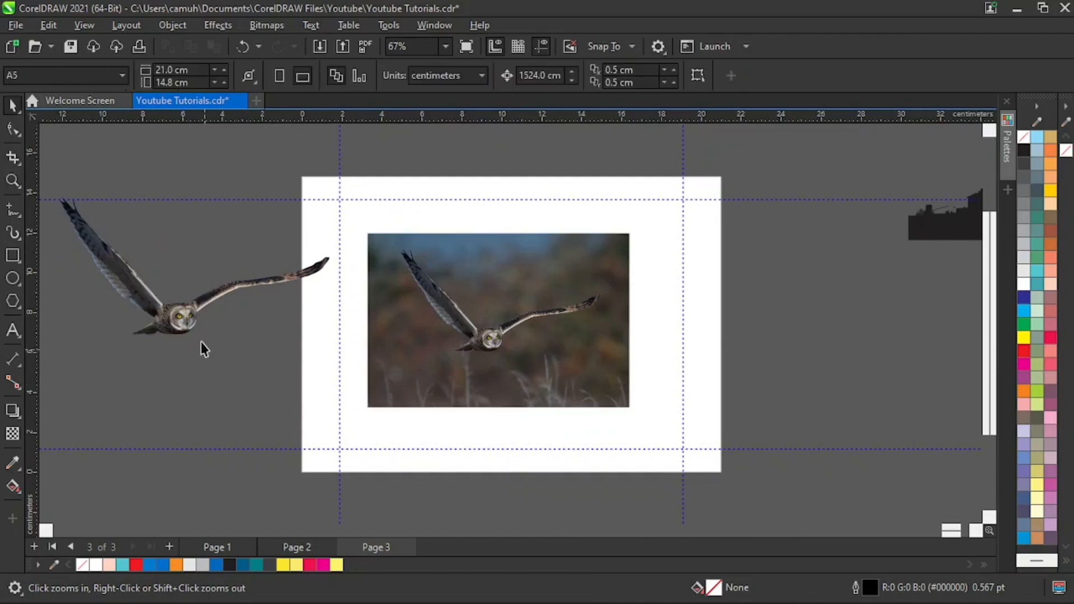
- Move the cut-out owl off the page's left side, clear of the original owl photo
{"action": "left_click_drag", "start_coordinate": [169, 306], "coordinate": [223, 330]}
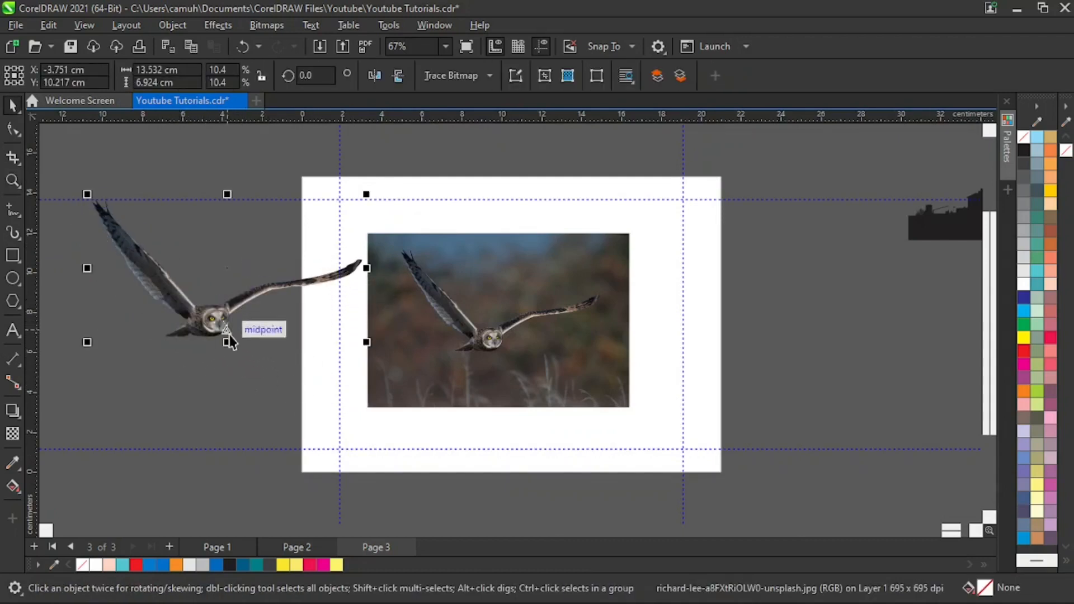
{"action": "key", "text": "space"}
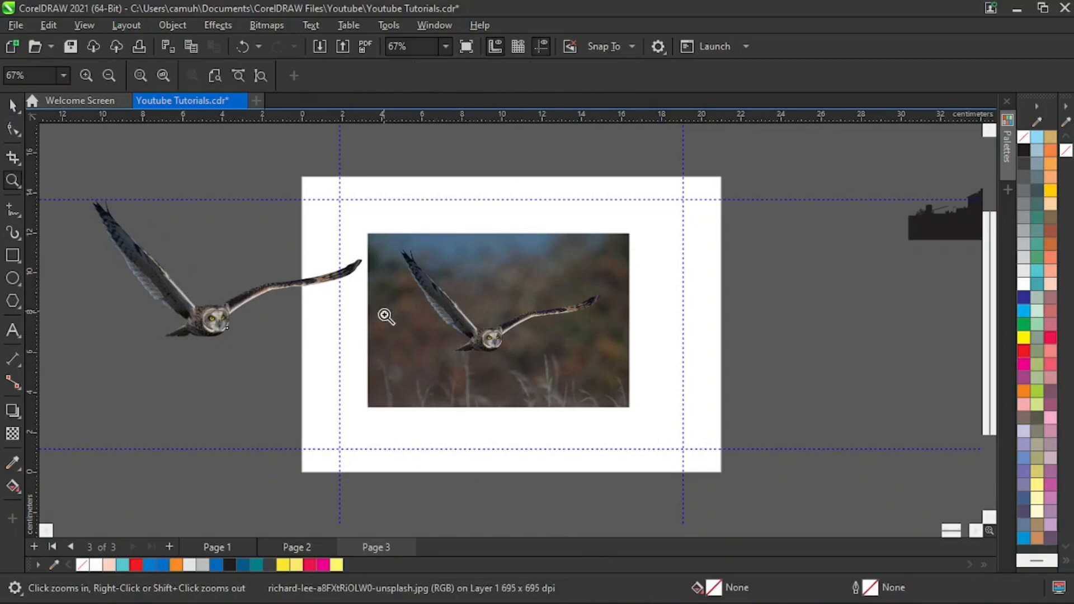
{"action": "left_click_drag", "start_coordinate": [380, 239], "coordinate": [631, 366]}
{"action": "right_click", "coordinate": [424, 388]}
{"action": "left_click_drag", "start_coordinate": [104, 215], "coordinate": [440, 370]}
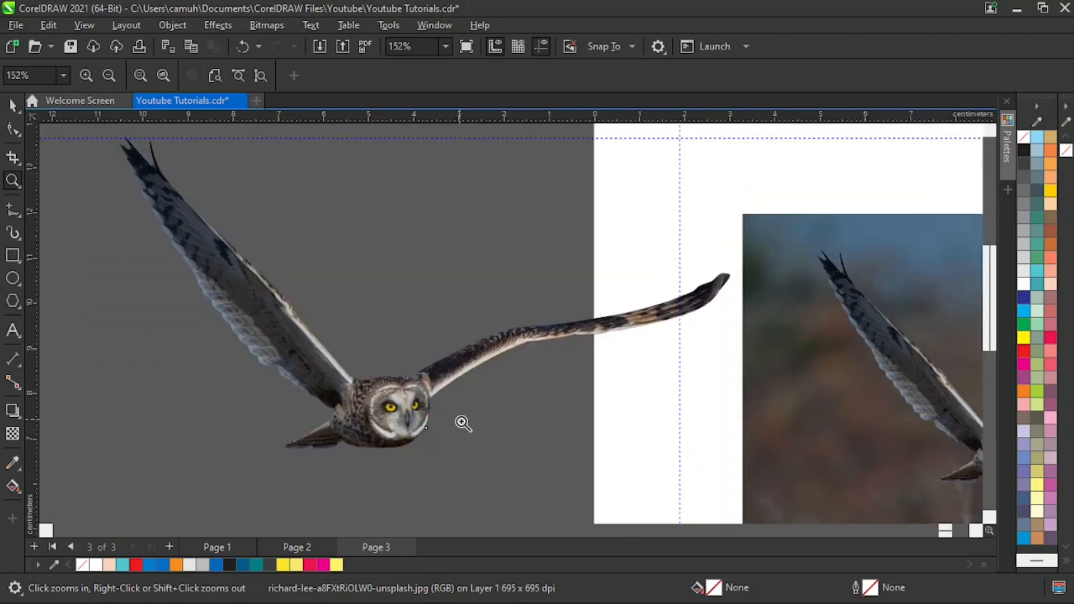
{"action": "right_click", "coordinate": [539, 450]}
{"action": "key", "text": "space"}
{"action": "left_click_drag", "start_coordinate": [520, 354], "coordinate": [494, 328]}
{"action": "left_click_drag", "start_coordinate": [229, 325], "coordinate": [156, 325]}
- Center the original owl photo on the page and deselect it
{"action": "left_click_drag", "start_coordinate": [549, 354], "coordinate": [524, 360]}
{"action": "key", "text": "space"}
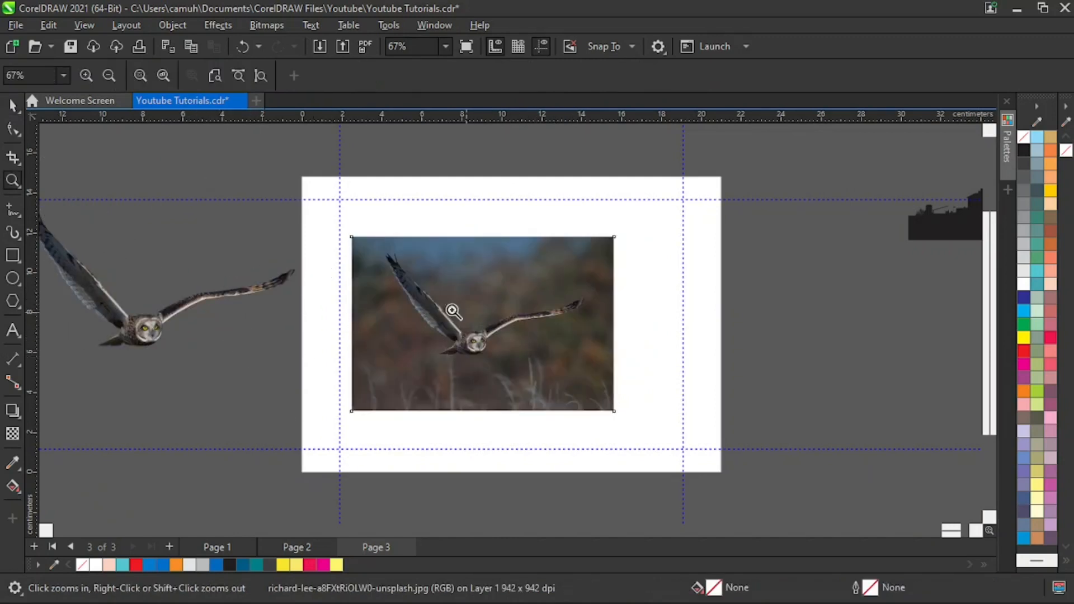
{"action": "left_click_drag", "start_coordinate": [315, 220], "coordinate": [730, 456]}
{"action": "key", "text": "space"}
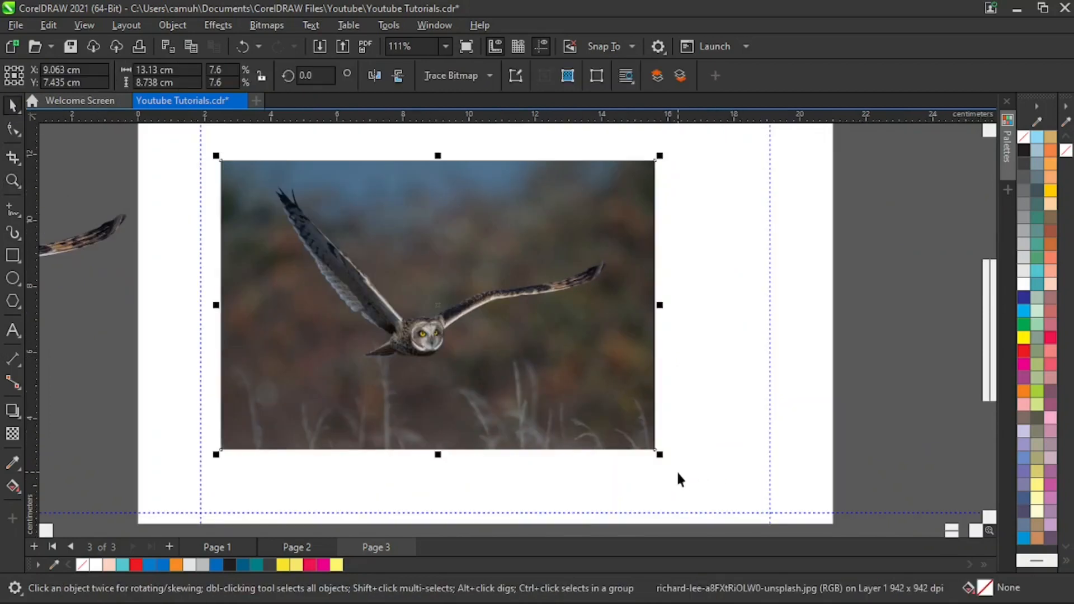
{"action": "key", "text": "p"}
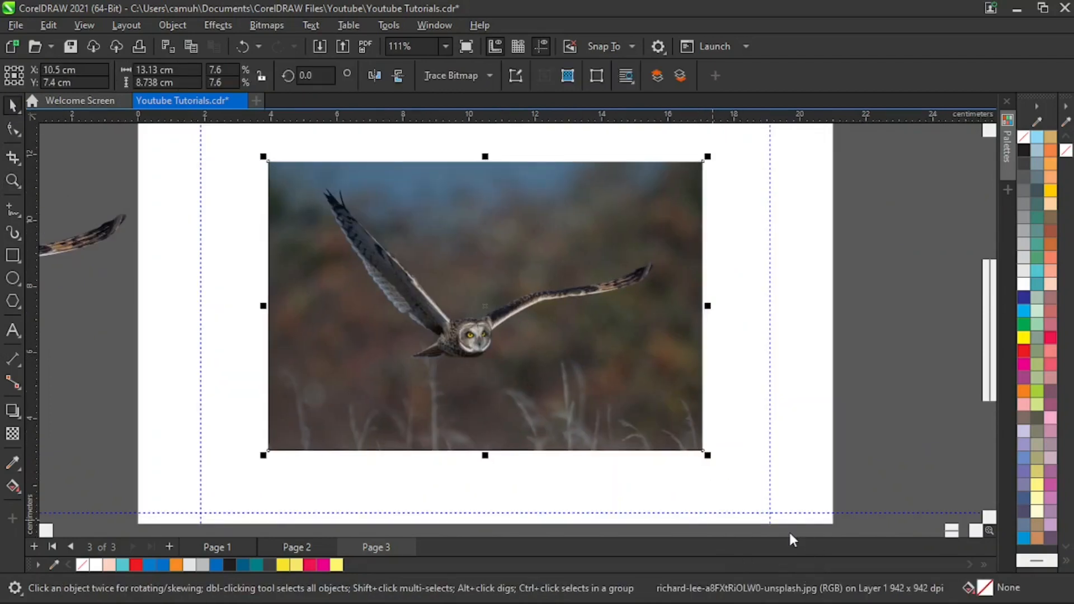
{"action": "left_click", "coordinate": [241, 366]}
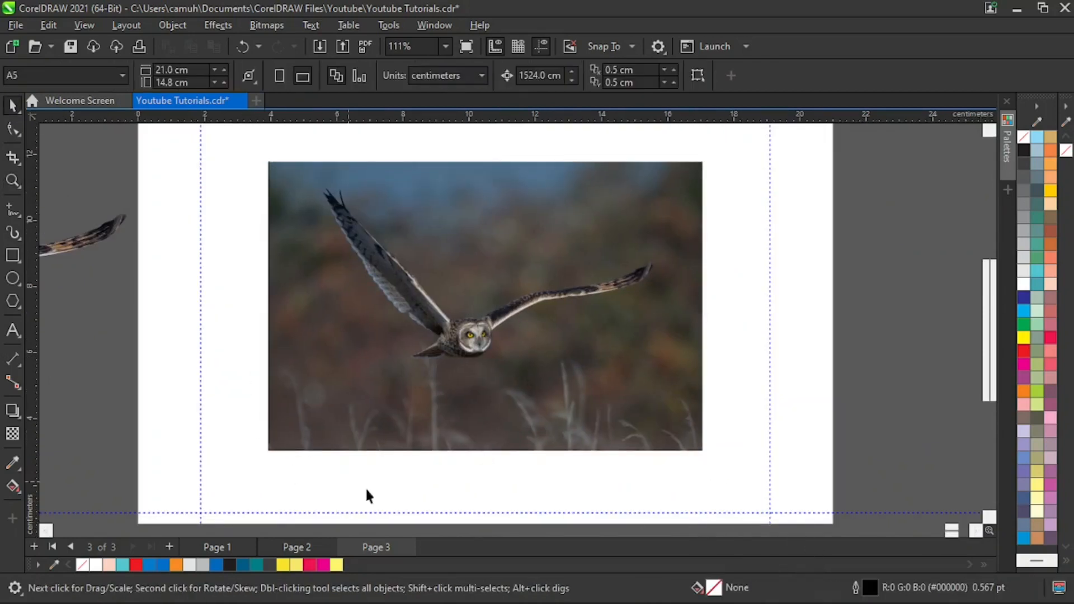
{"action": "key", "text": "z"}
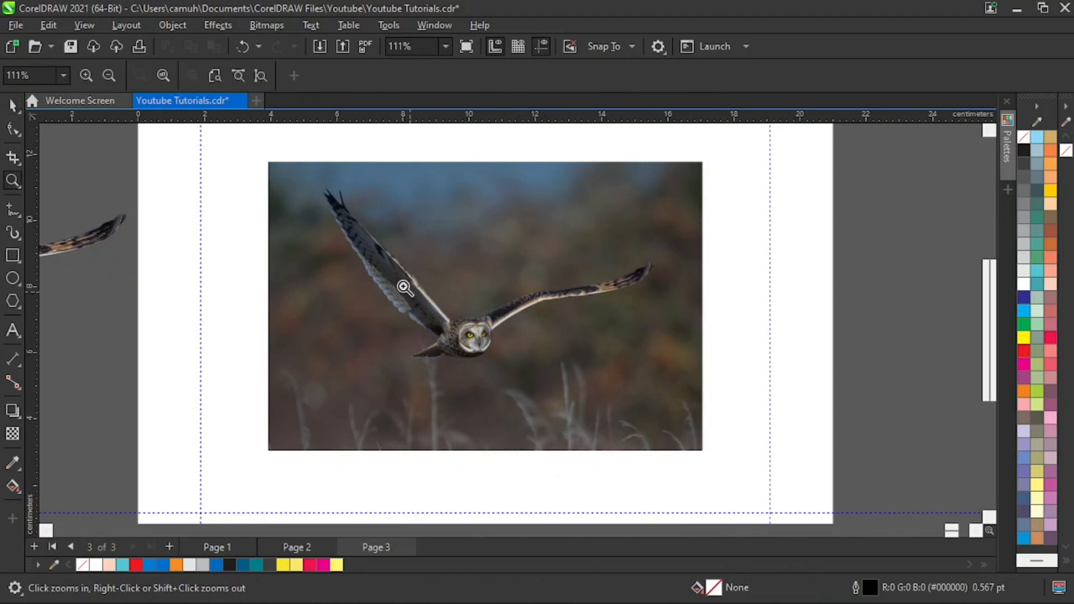
{"action": "left_click_drag", "start_coordinate": [237, 162], "coordinate": [772, 412]}
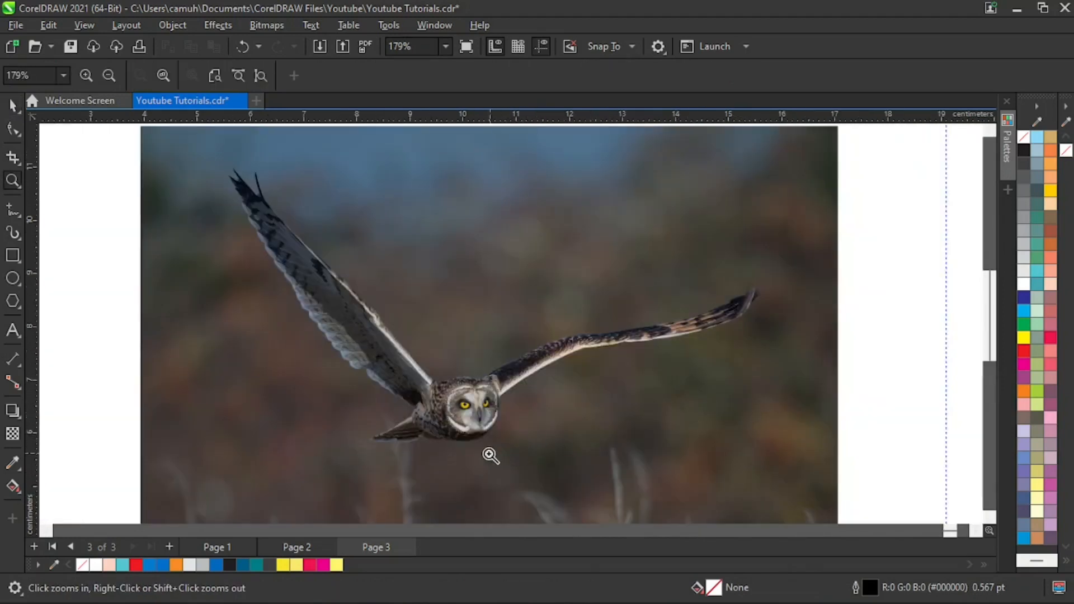
{"action": "left_click_drag", "start_coordinate": [415, 469], "coordinate": [559, 331]}
{"action": "left_click_drag", "start_coordinate": [326, 485], "coordinate": [632, 305]}
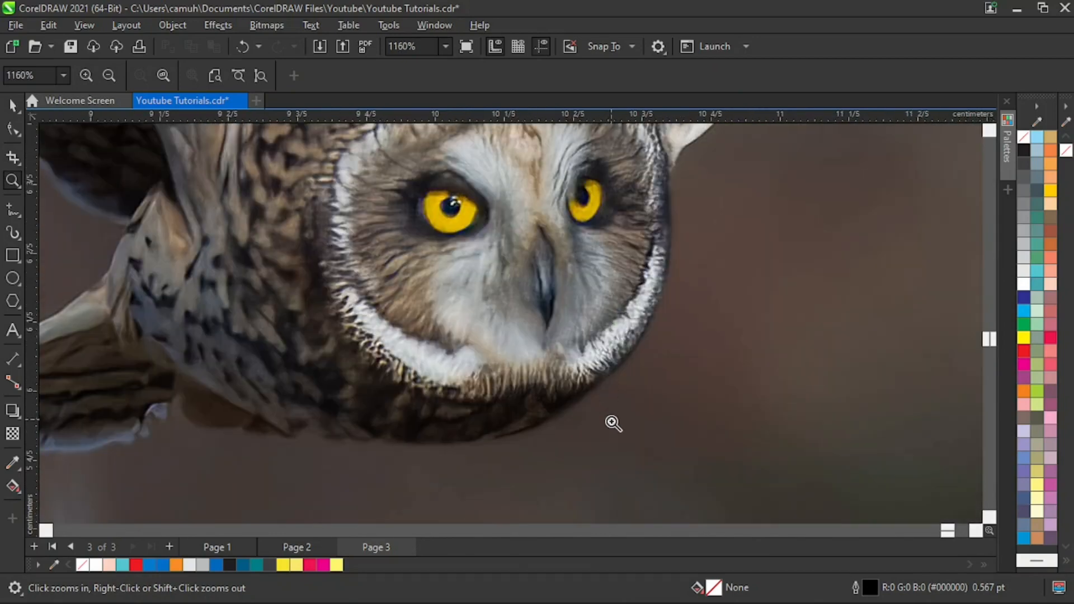
{"action": "key", "text": "space"}
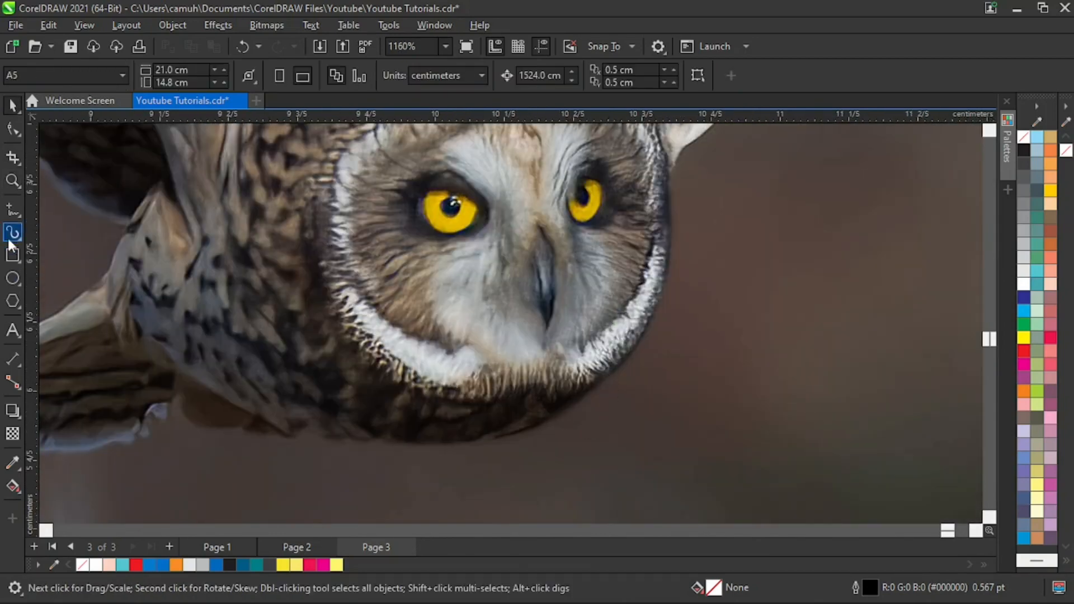
{"action": "left_click", "coordinate": [19, 210]}
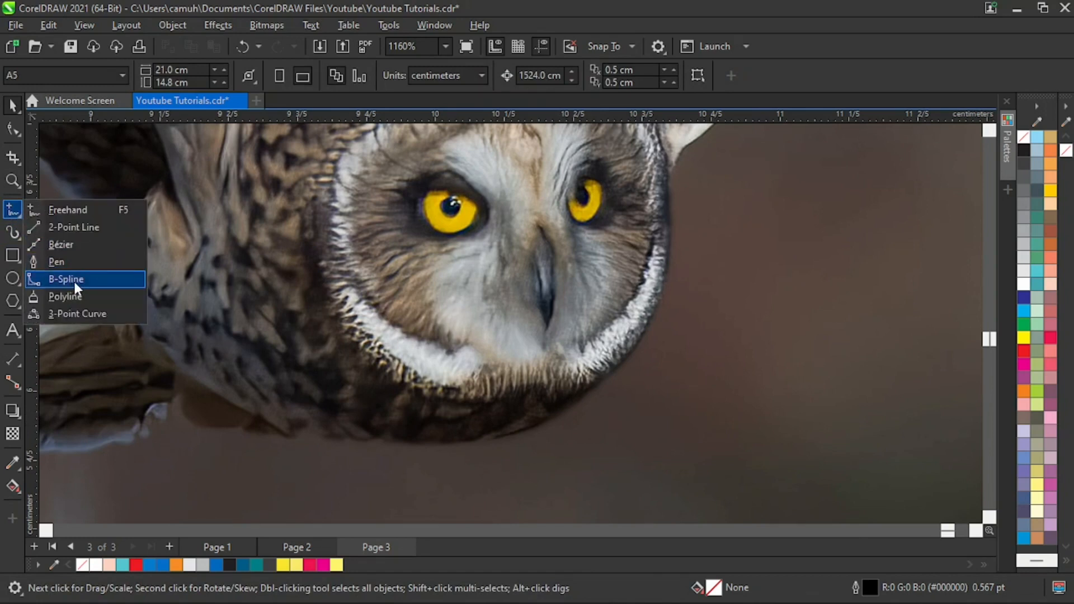
{"action": "left_click", "coordinate": [488, 247]}
{"action": "right_click", "coordinate": [491, 253]}
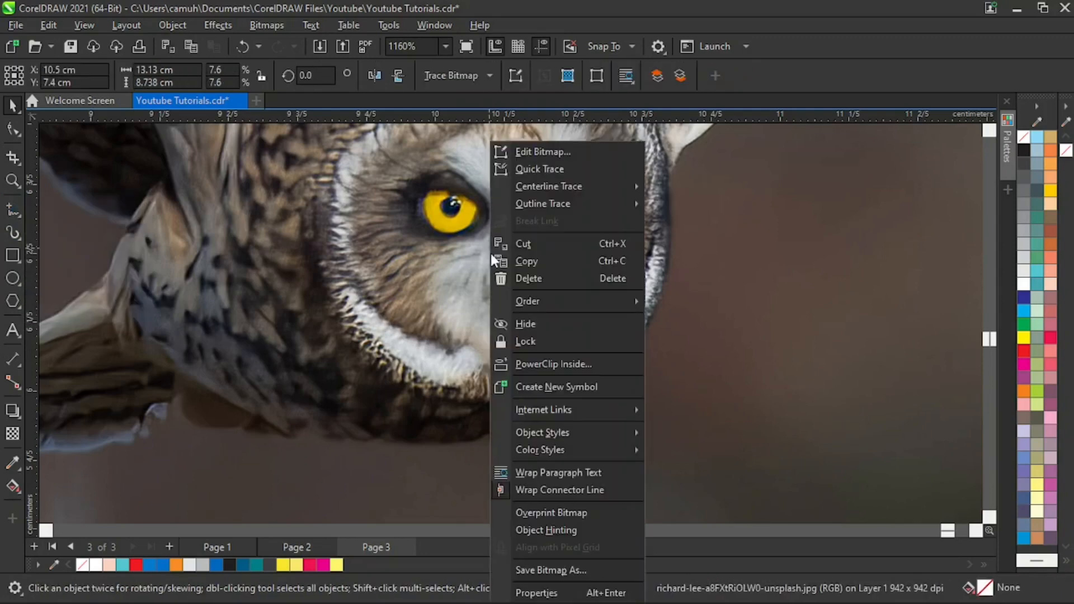
{"action": "left_click", "coordinate": [408, 244]}
{"action": "key", "text": "z"}
{"action": "scroll", "coordinate": [409, 242], "scroll_direction": "down", "scroll_amount": 4}
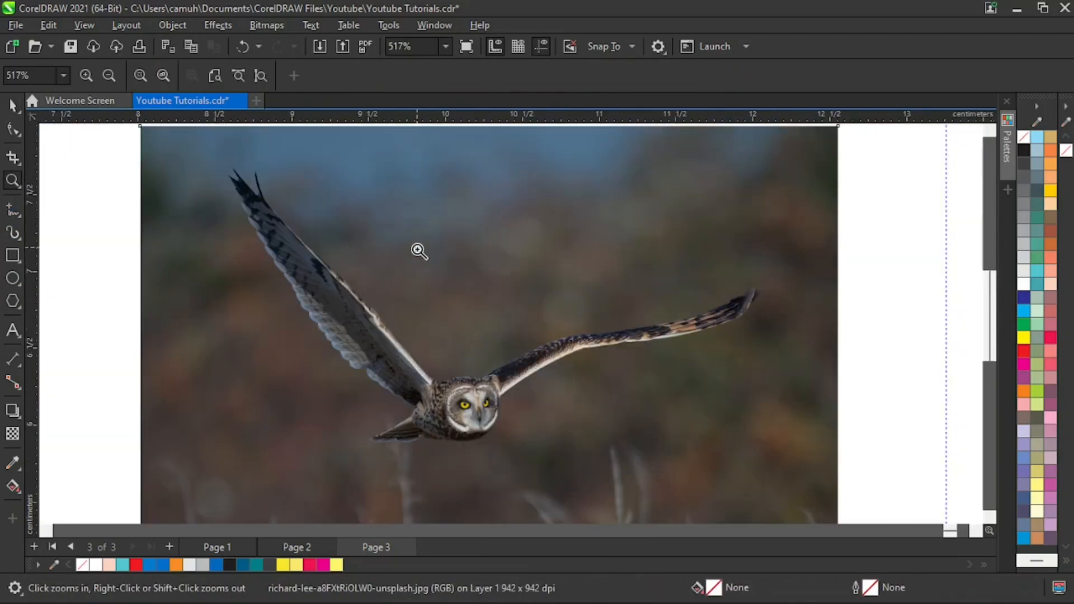
{"action": "key", "text": "space"}
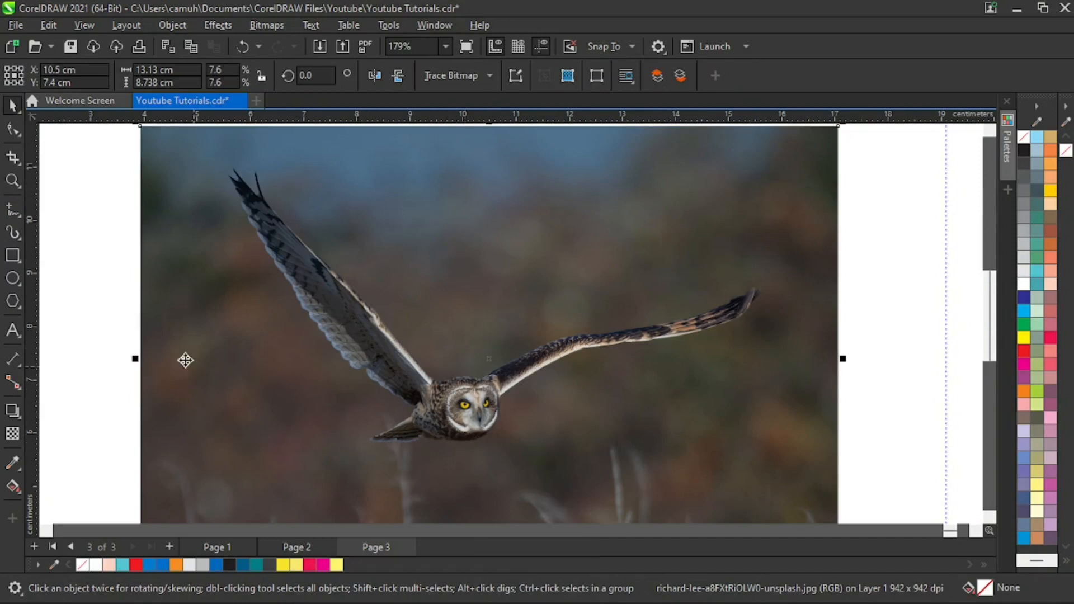
{"action": "left_click", "coordinate": [77, 340]}
{"action": "left_click", "coordinate": [16, 210]}
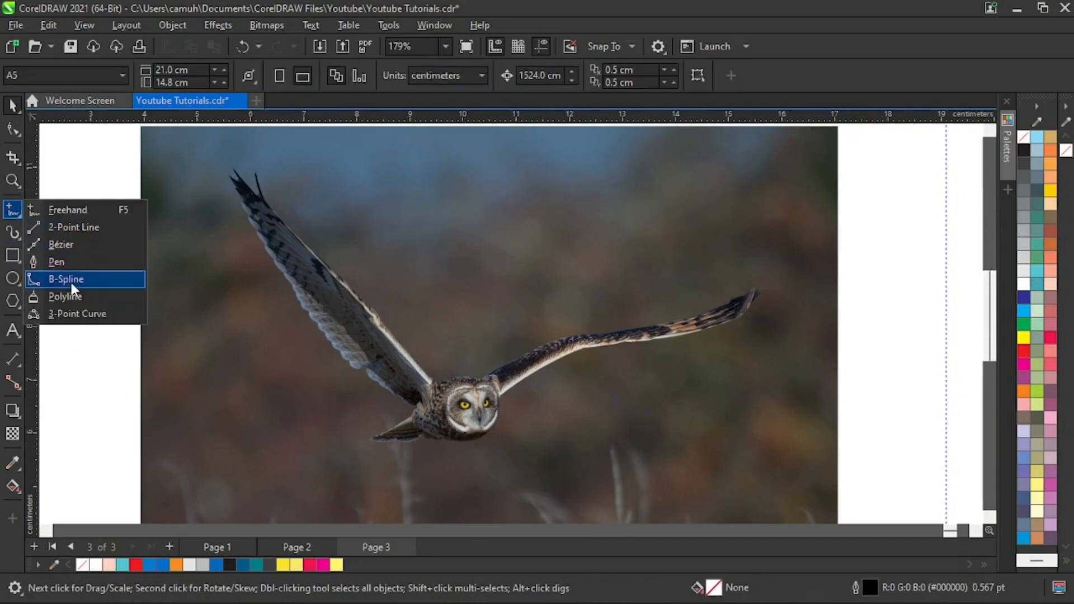
{"action": "left_click", "coordinate": [65, 387]}
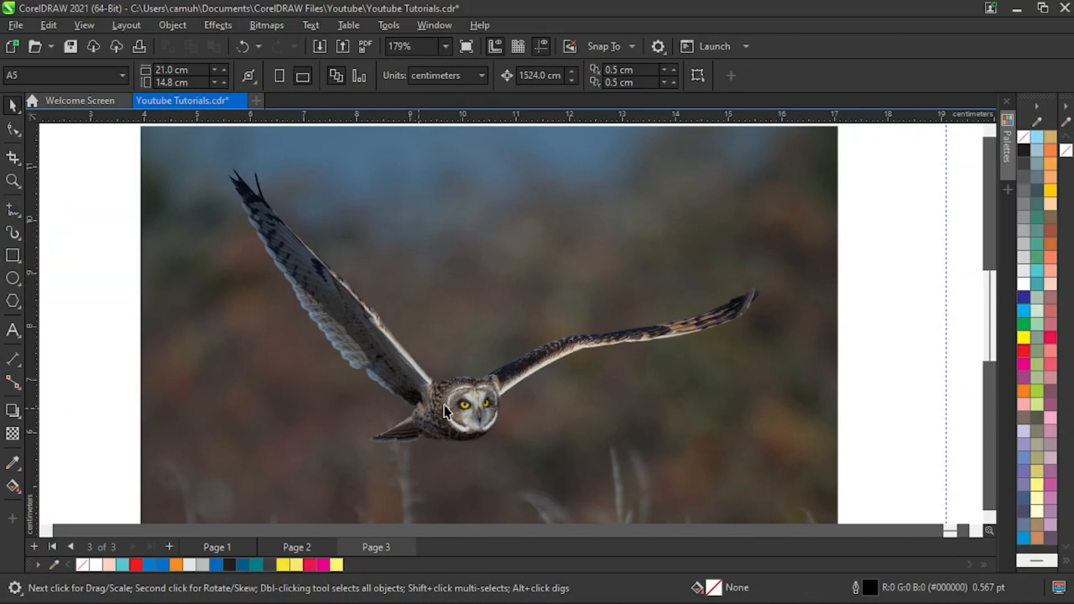
- Start a B-Spline outline below the owl's face and trace the underside of its body toward the tail
{"action": "key", "text": "z"}
{"action": "left_click_drag", "start_coordinate": [361, 366], "coordinate": [547, 466]}
{"action": "left_click_drag", "start_coordinate": [291, 270], "coordinate": [778, 525]}
{"action": "key", "text": "space"}
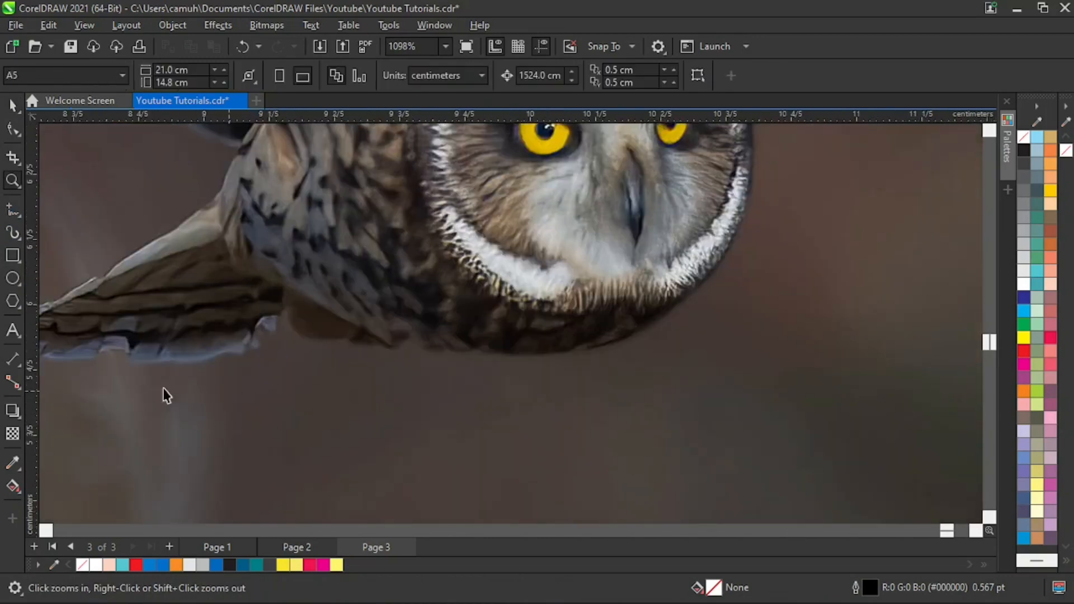
{"action": "left_click", "coordinate": [13, 213]}
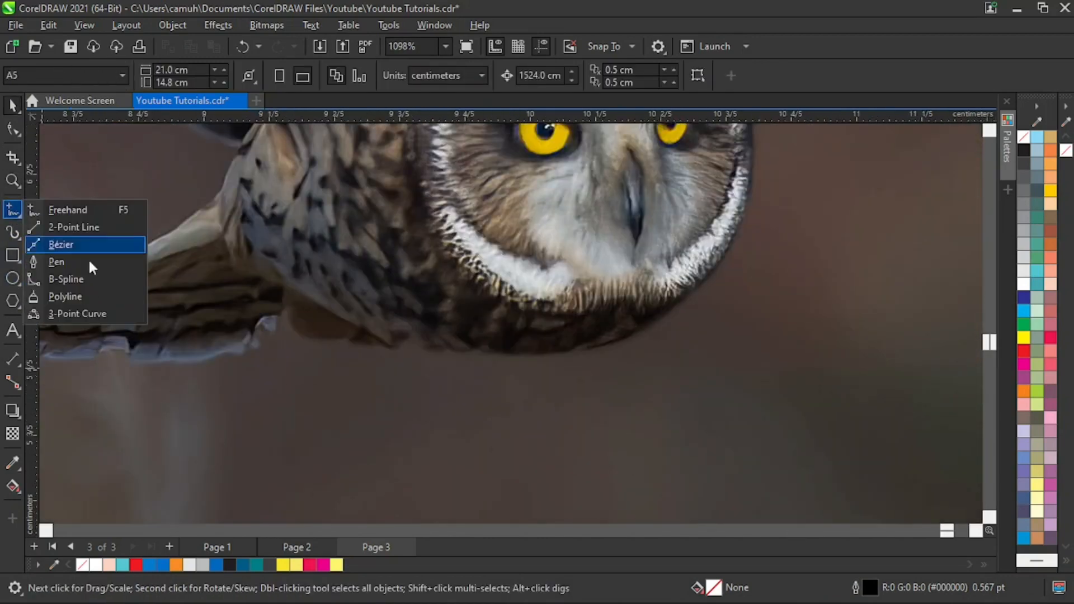
{"action": "left_click", "coordinate": [82, 280]}
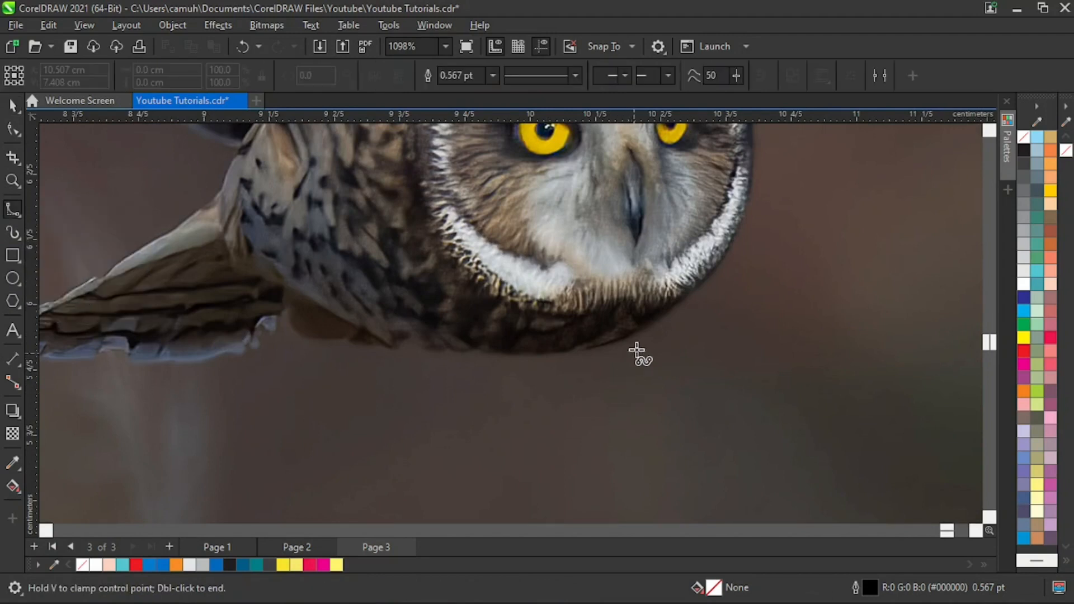
{"action": "left_click", "coordinate": [656, 322]}
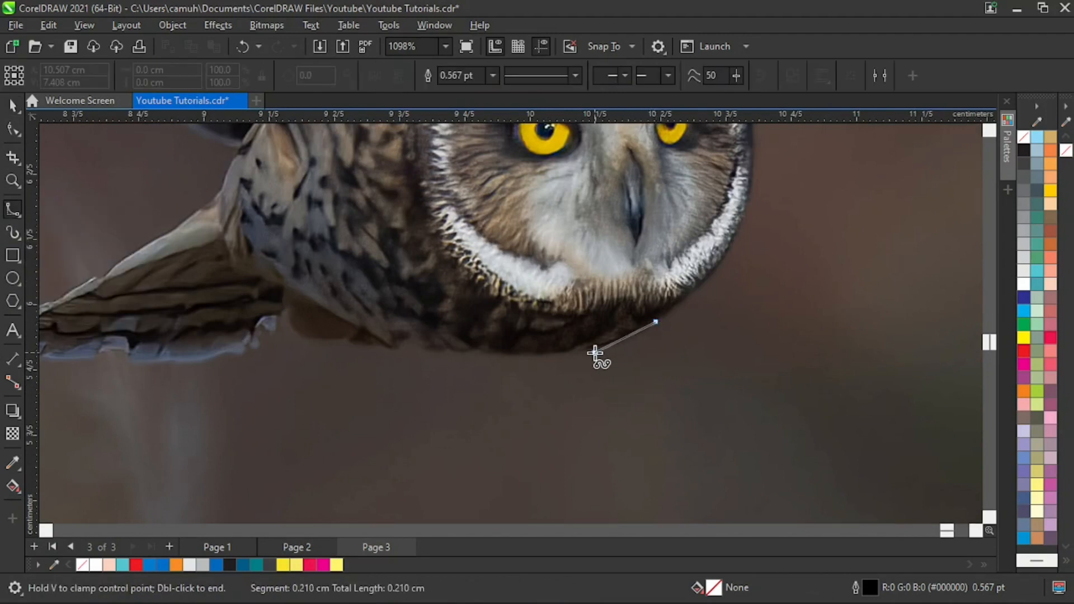
{"action": "left_click", "coordinate": [594, 352]}
{"action": "left_click", "coordinate": [490, 353]}
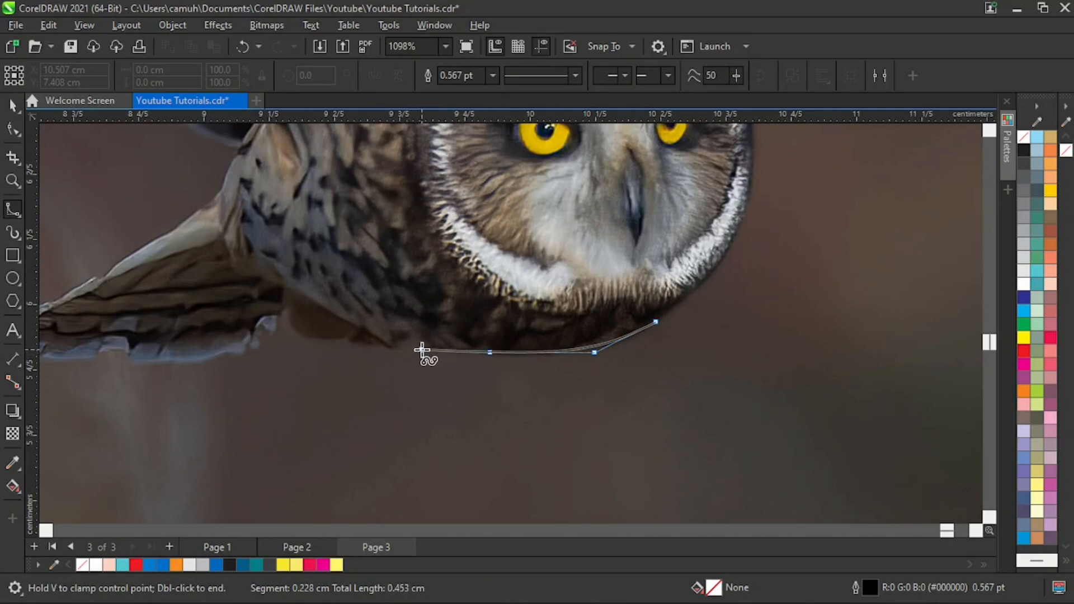
{"action": "left_click", "coordinate": [421, 349]}
{"action": "left_click", "coordinate": [301, 336]}
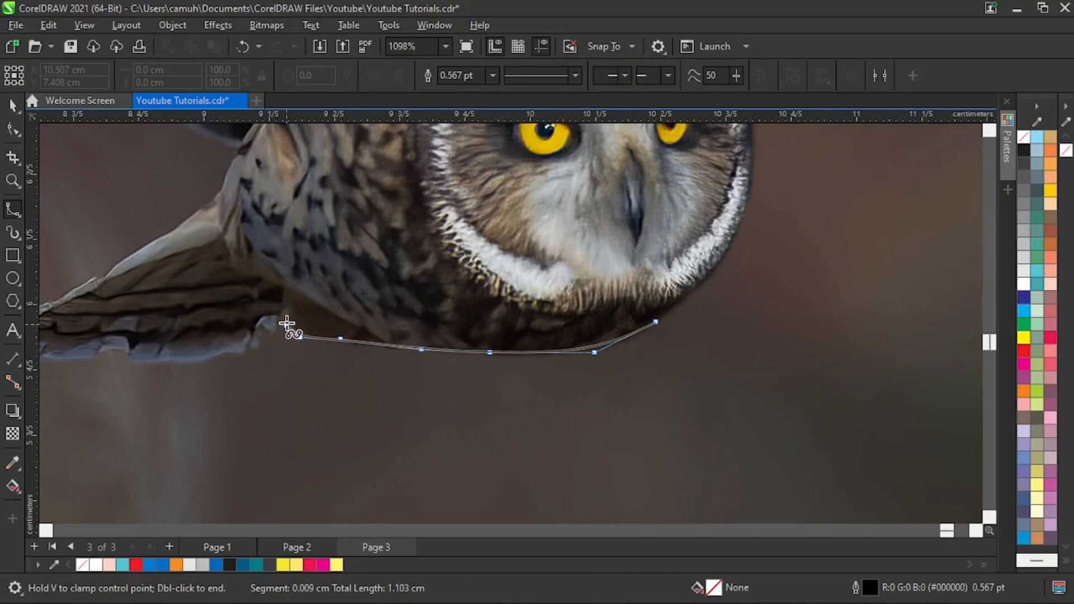
- Continue the B-Spline outline around the notch behind the body and along the tail's lower edge to its tip
{"action": "left_click", "coordinate": [285, 315]}
{"action": "left_click", "coordinate": [278, 317]}
{"action": "left_click", "coordinate": [271, 329]}
{"action": "left_click", "coordinate": [258, 342]}
{"action": "left_click", "coordinate": [207, 359]}
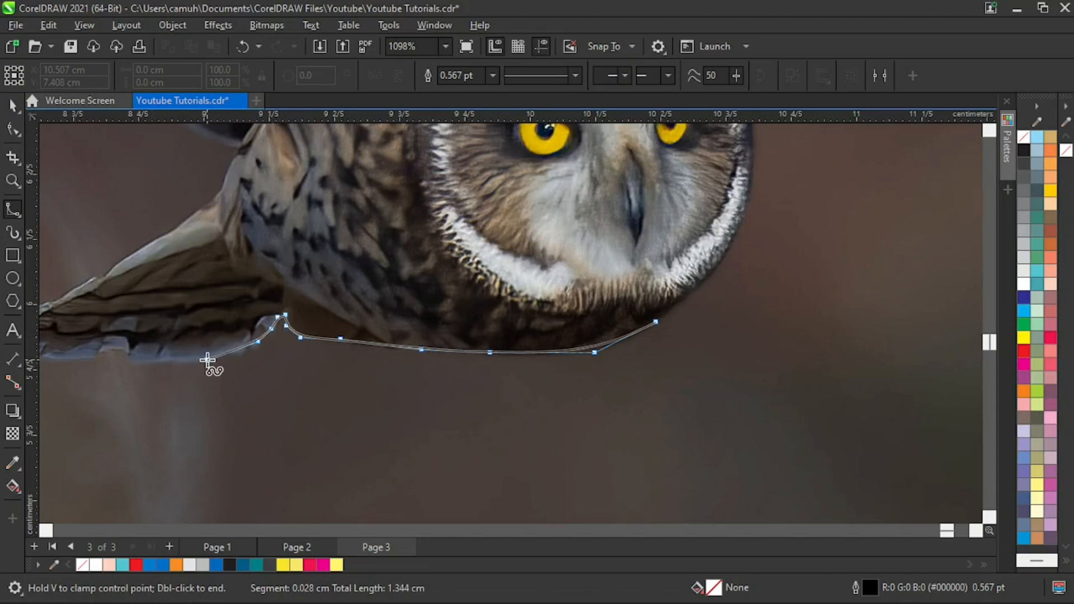
{"action": "left_click", "coordinate": [130, 362]}
{"action": "left_click", "coordinate": [122, 349]}
{"action": "left_click", "coordinate": [106, 353]}
{"action": "left_click", "coordinate": [87, 360]}
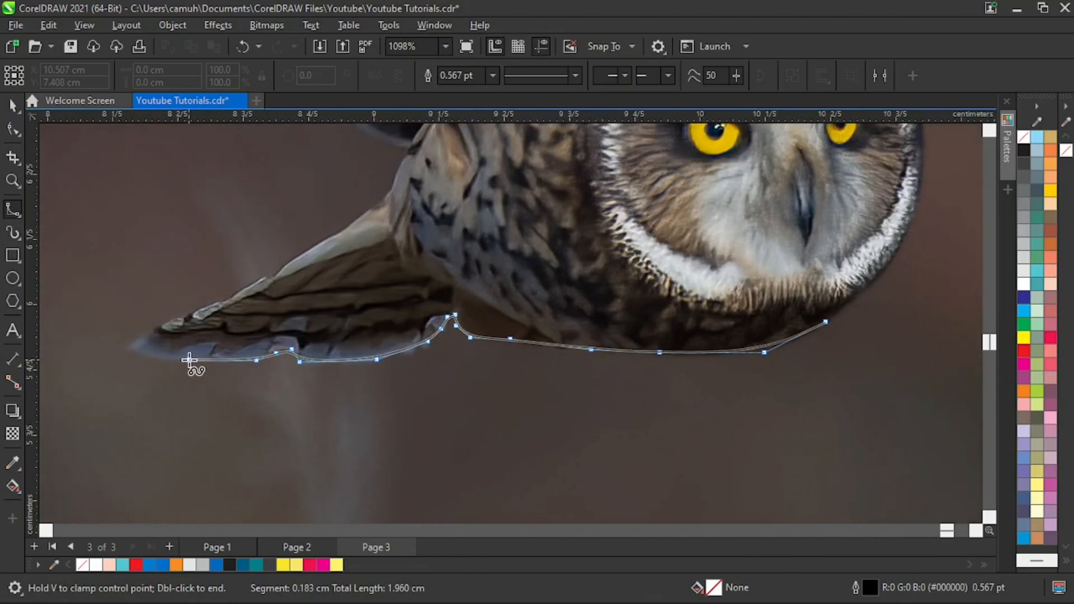
{"action": "left_click", "coordinate": [189, 359]}
{"action": "left_click", "coordinate": [126, 349]}
- Trace the outline around the tail tip and back along the tail's upper edge to the base of the raised wing
{"action": "left_click", "coordinate": [140, 339]}
{"action": "left_click", "coordinate": [176, 320]}
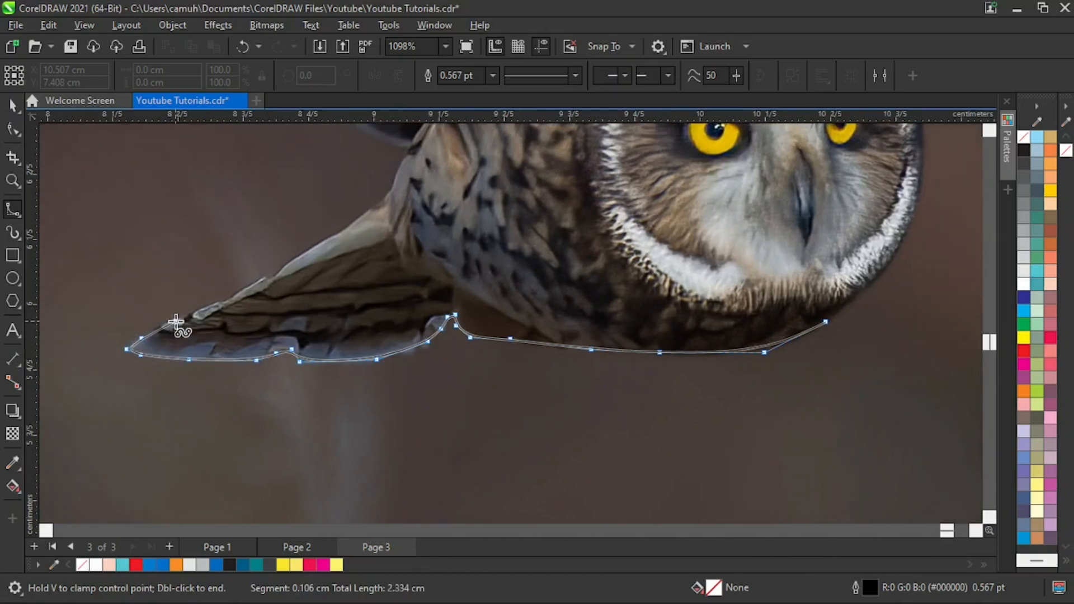
{"action": "left_click", "coordinate": [216, 303]}
{"action": "left_click", "coordinate": [254, 282]}
{"action": "left_click", "coordinate": [266, 274]}
{"action": "left_click", "coordinate": [275, 279]}
{"action": "left_click", "coordinate": [285, 264]}
{"action": "left_click", "coordinate": [323, 241]}
{"action": "left_click", "coordinate": [358, 221]}
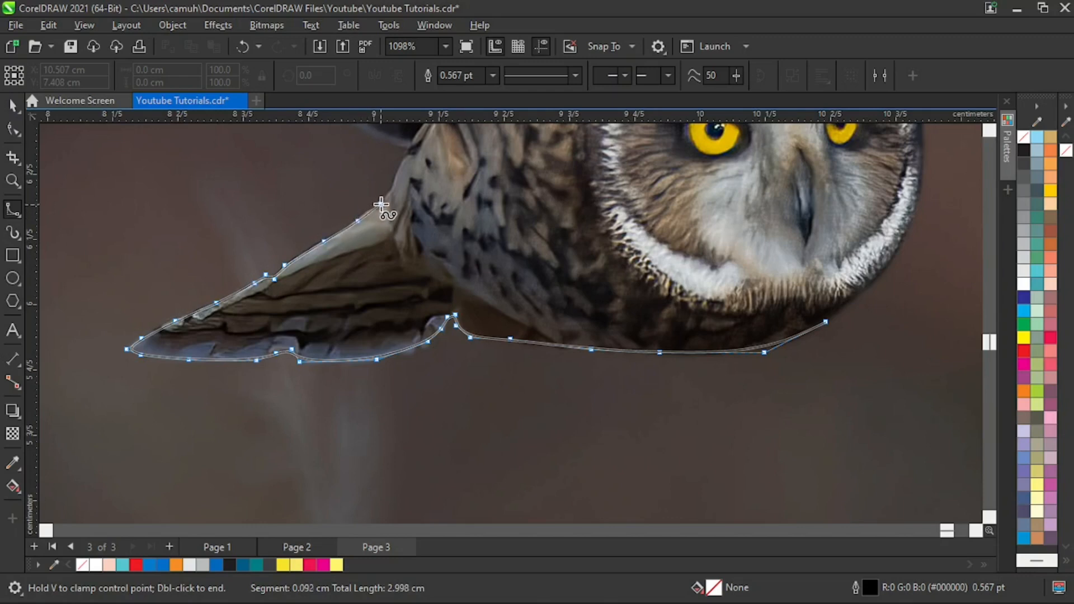
{"action": "left_click", "coordinate": [380, 203]}
{"action": "left_click", "coordinate": [393, 180]}
{"action": "left_click", "coordinate": [405, 156]}
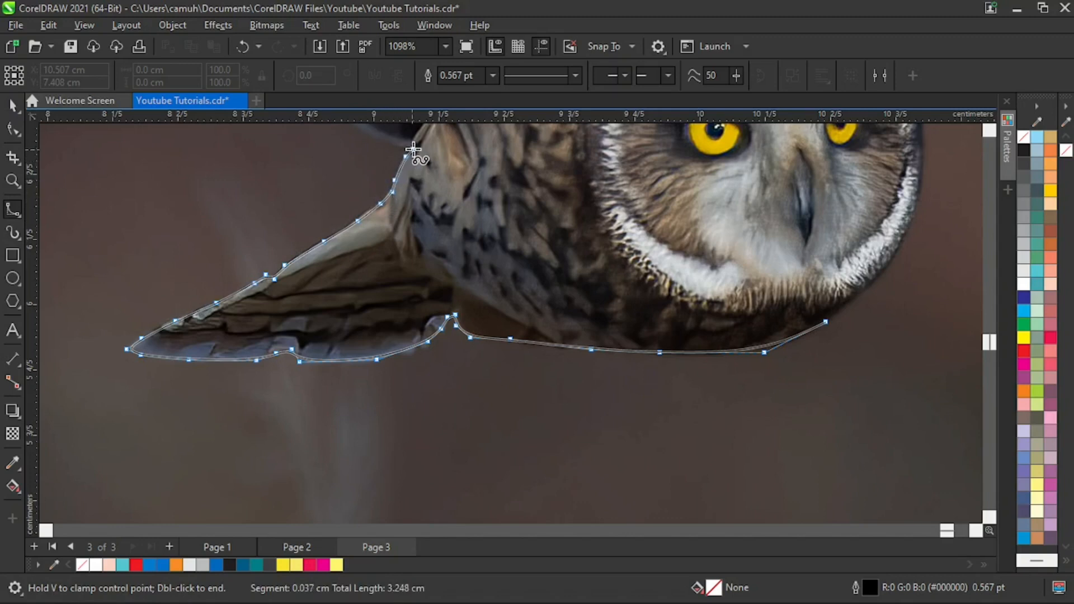
- Trace the outline from the wing base along the first feathers of the raised wing's lower edge
{"action": "left_click", "coordinate": [382, 140]}
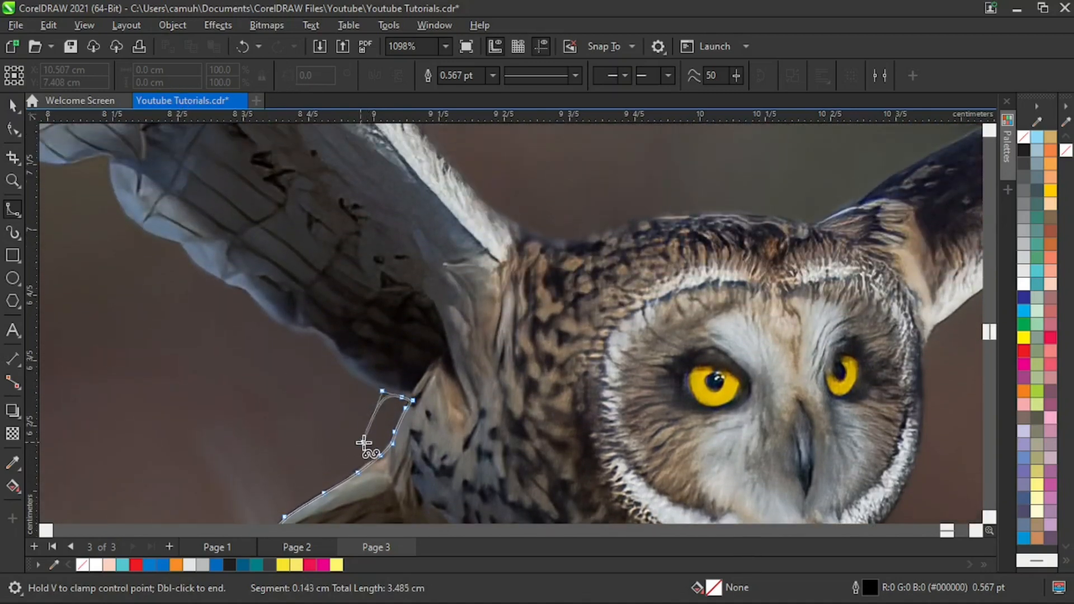
{"action": "left_click", "coordinate": [350, 369]}
{"action": "left_click", "coordinate": [323, 337]}
{"action": "left_click", "coordinate": [307, 328]}
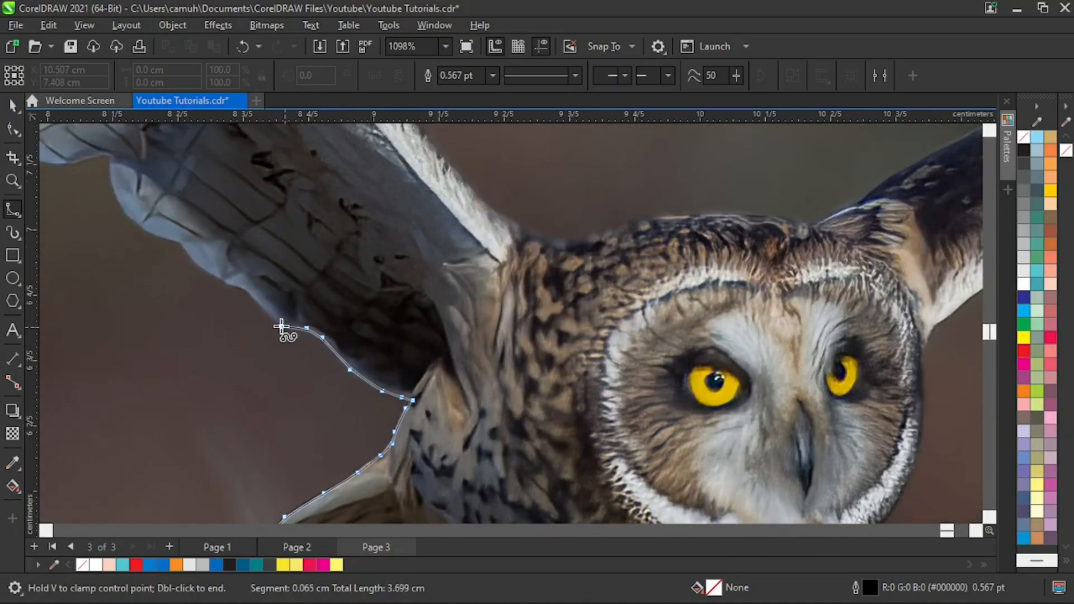
{"action": "left_click", "coordinate": [279, 325]}
{"action": "left_click", "coordinate": [263, 310]}
{"action": "left_click", "coordinate": [247, 294]}
{"action": "left_click", "coordinate": [213, 275]}
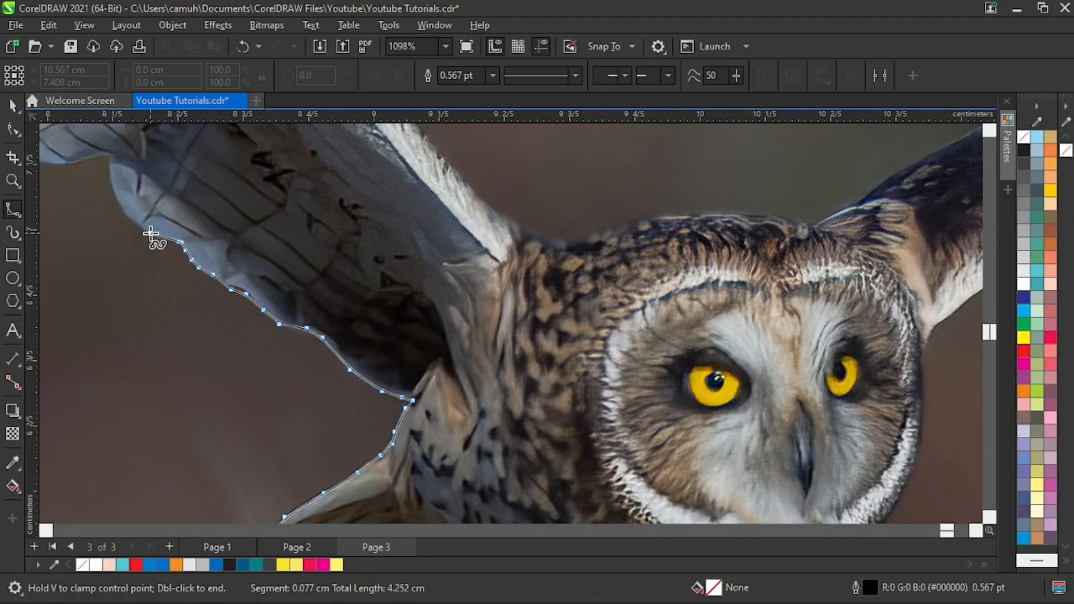
- Continue the B-Spline outline around the broad rounded feather and along the underside of the next feather on the raised wing's trailing edge
{"action": "left_click", "coordinate": [150, 233]}
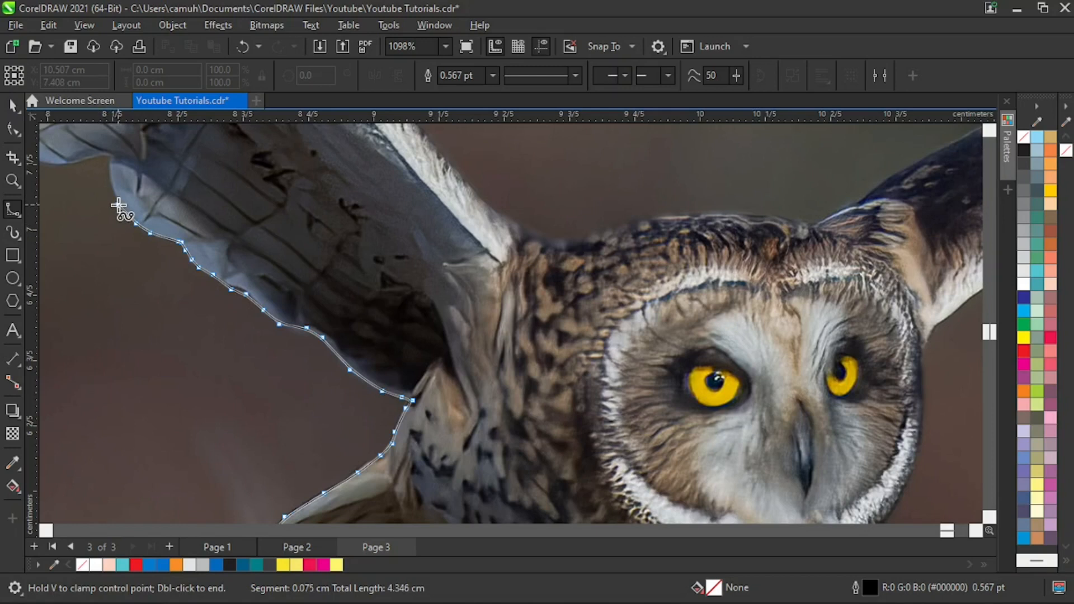
{"action": "left_click", "coordinate": [118, 204]}
{"action": "left_click", "coordinate": [109, 155]}
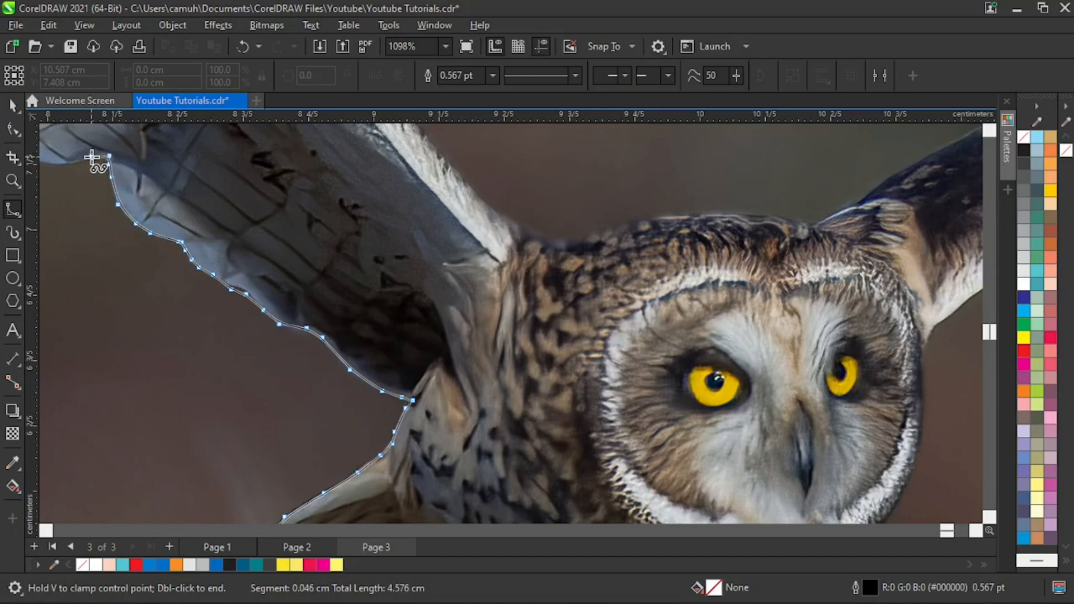
{"action": "left_click", "coordinate": [99, 152]}
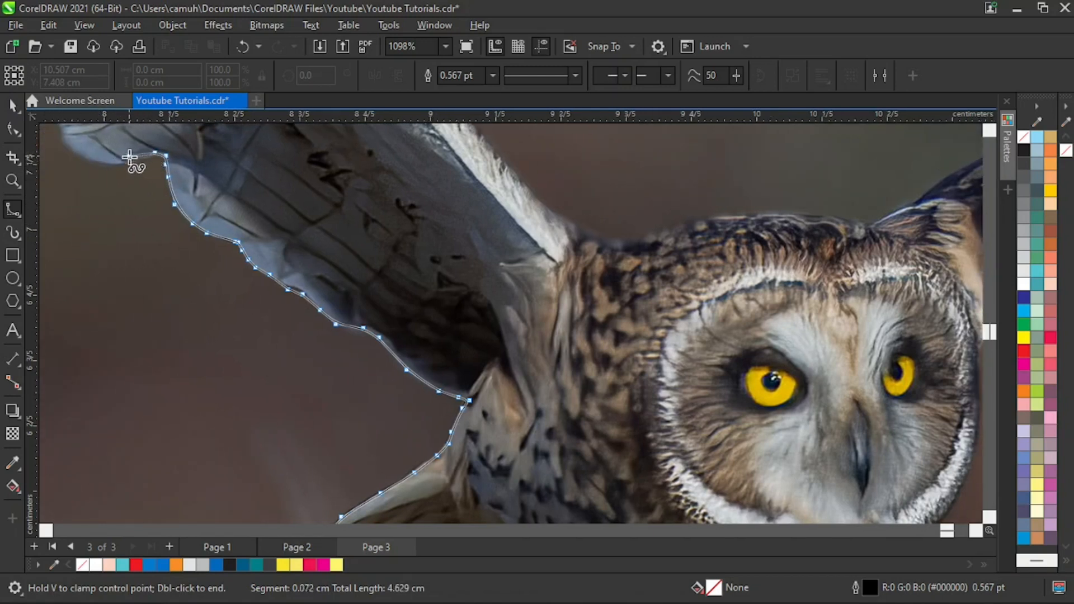
{"action": "left_click", "coordinate": [127, 161]}
{"action": "left_click", "coordinate": [96, 162]}
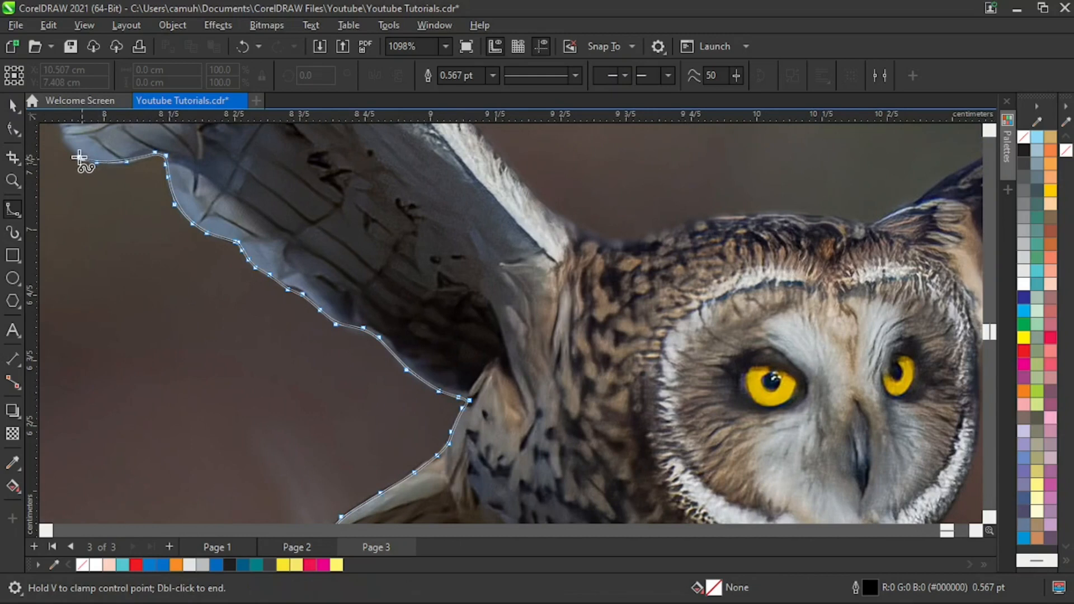
{"action": "left_click", "coordinate": [69, 150]}
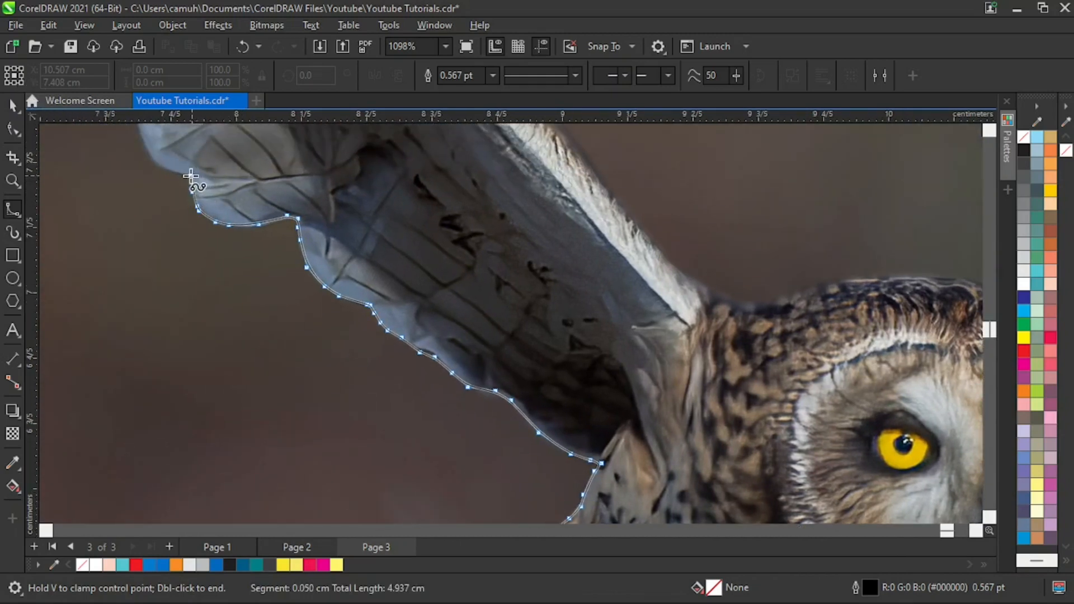
- Trace the outline up the next scalloped feather tips along the lower middle of the raised wing's trailing edge
{"action": "left_click", "coordinate": [191, 176]}
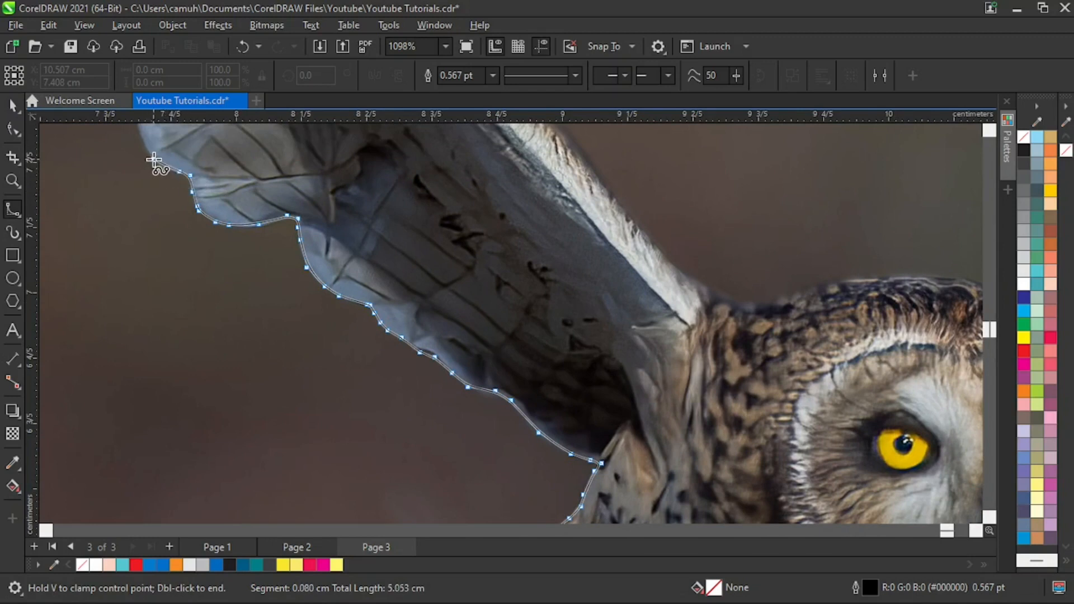
{"action": "left_click", "coordinate": [153, 160]}
{"action": "scroll", "coordinate": [146, 184], "scroll_direction": "up", "scroll_amount": 2}
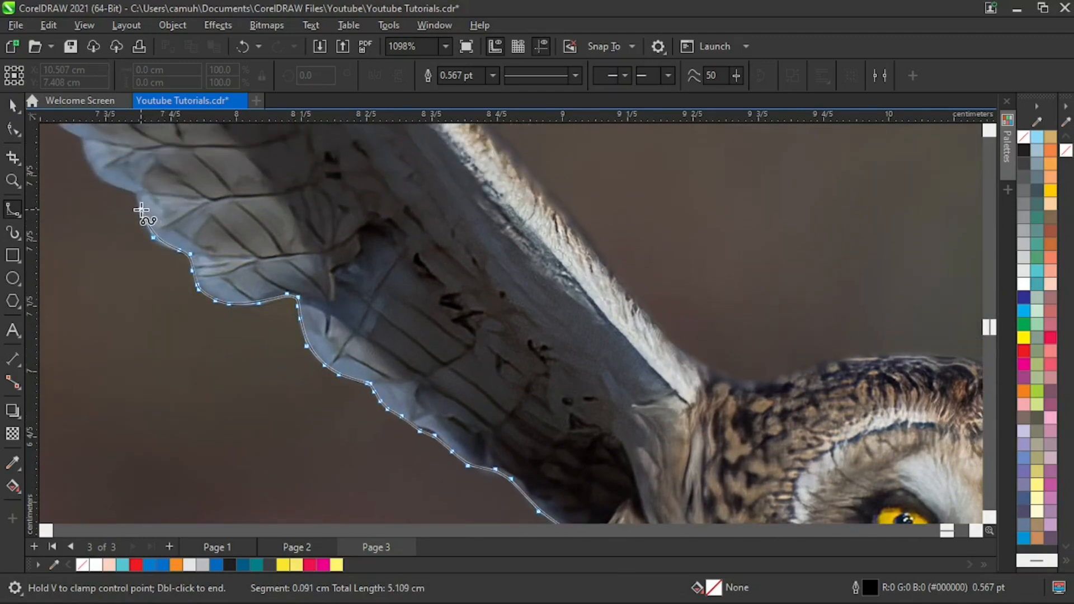
{"action": "left_click", "coordinate": [132, 191]}
{"action": "left_click", "coordinate": [117, 183]}
{"action": "left_click", "coordinate": [95, 167]}
{"action": "left_click", "coordinate": [81, 139]}
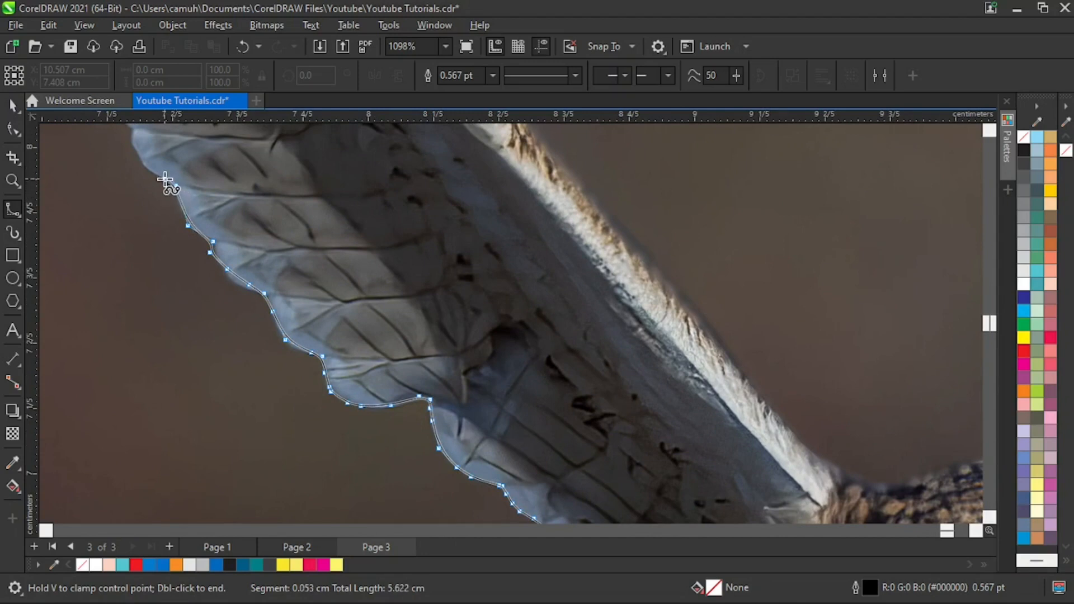
{"action": "left_click", "coordinate": [148, 170]}
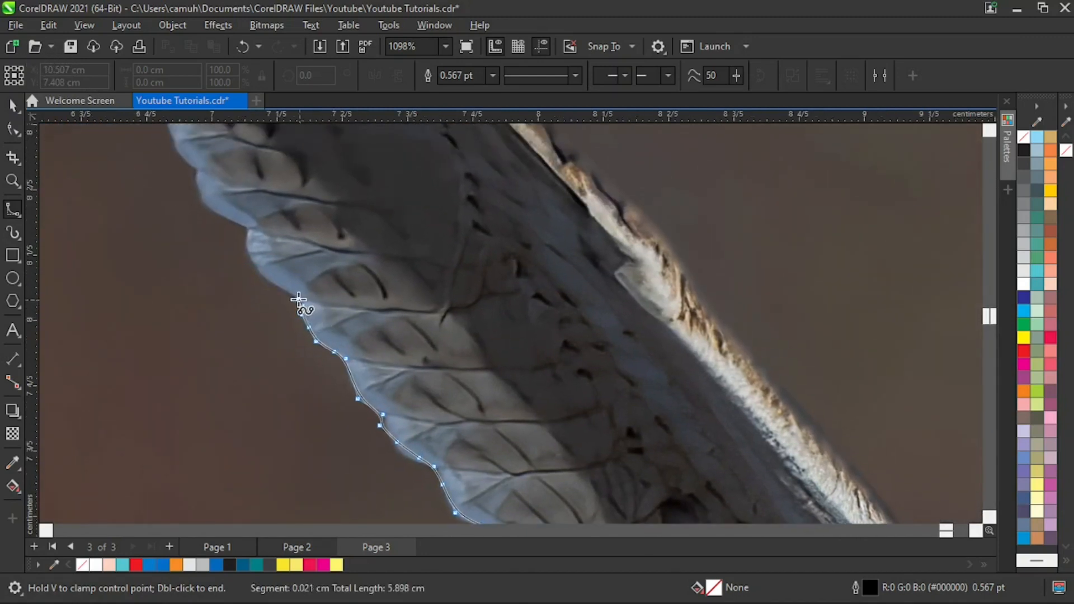
- Extend the outline around the pale scalloped feathers at the middle of the raised wing's trailing edge
{"action": "left_click", "coordinate": [296, 297]}
{"action": "left_click", "coordinate": [265, 279]}
{"action": "left_click", "coordinate": [249, 245]}
{"action": "left_click", "coordinate": [248, 225]}
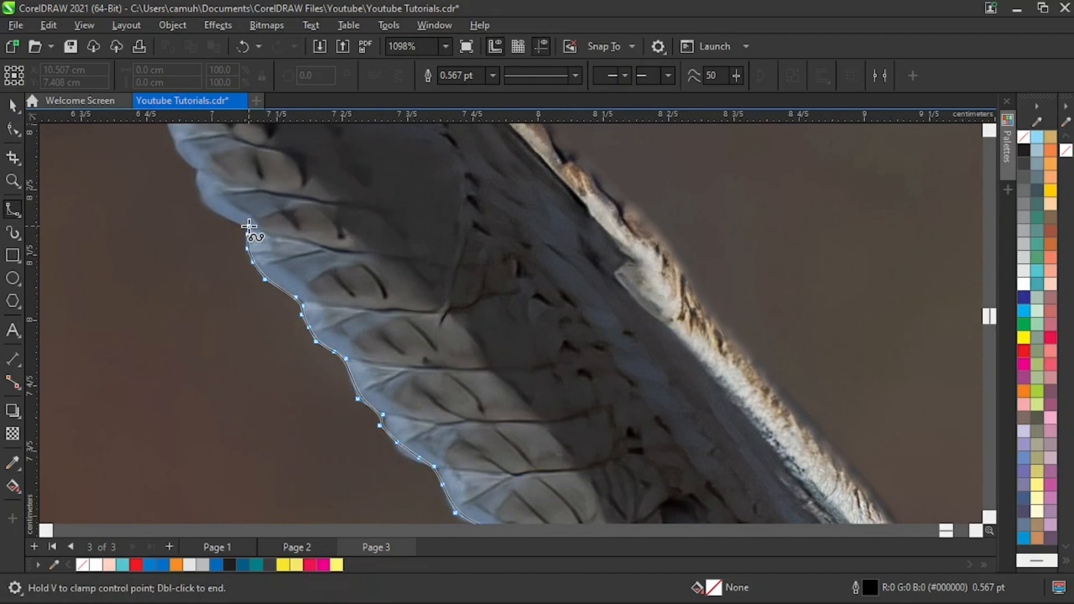
{"action": "left_click", "coordinate": [196, 190]}
{"action": "left_click", "coordinate": [187, 162]}
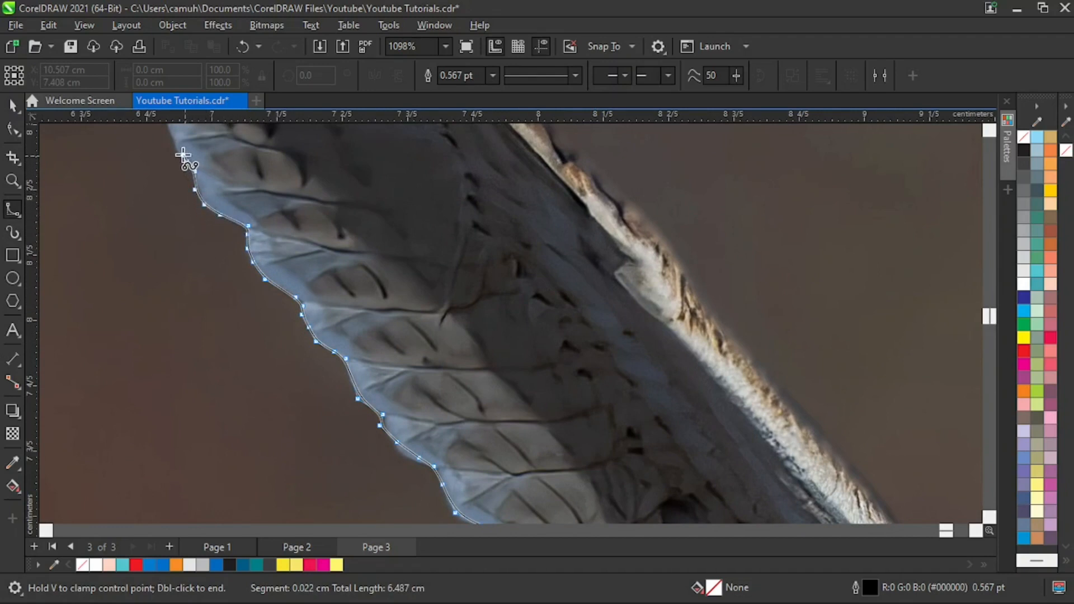
{"action": "left_click", "coordinate": [176, 149]}
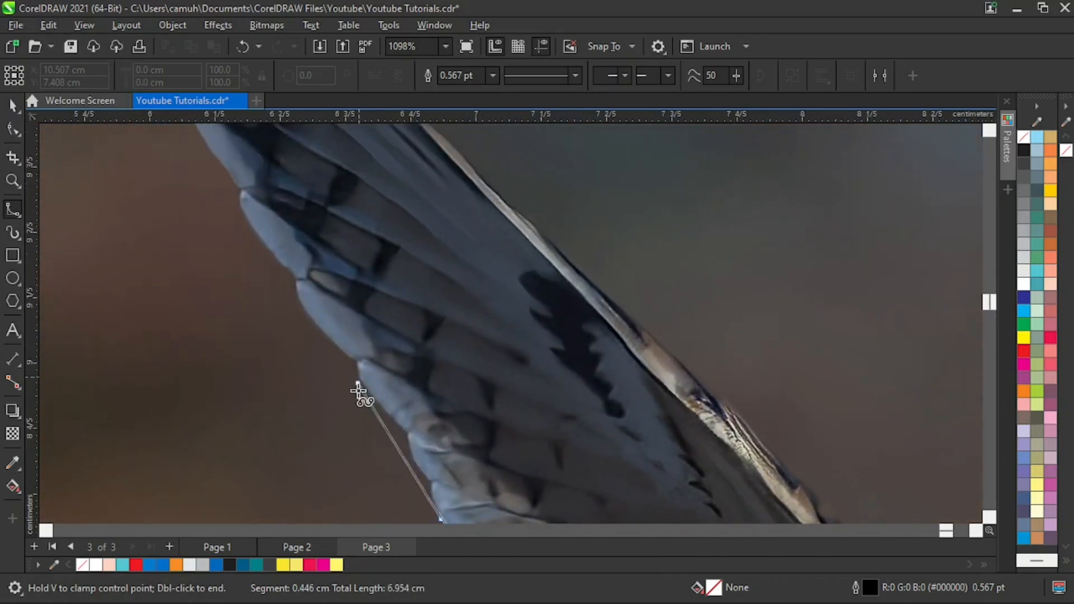
- Trace the outline along the blue-grey feathers of the trailing edge, following each notch toward the outer wing
{"action": "left_click", "coordinate": [435, 502]}
{"action": "left_click", "coordinate": [431, 482]}
{"action": "left_click", "coordinate": [423, 474]}
{"action": "left_click", "coordinate": [411, 456]}
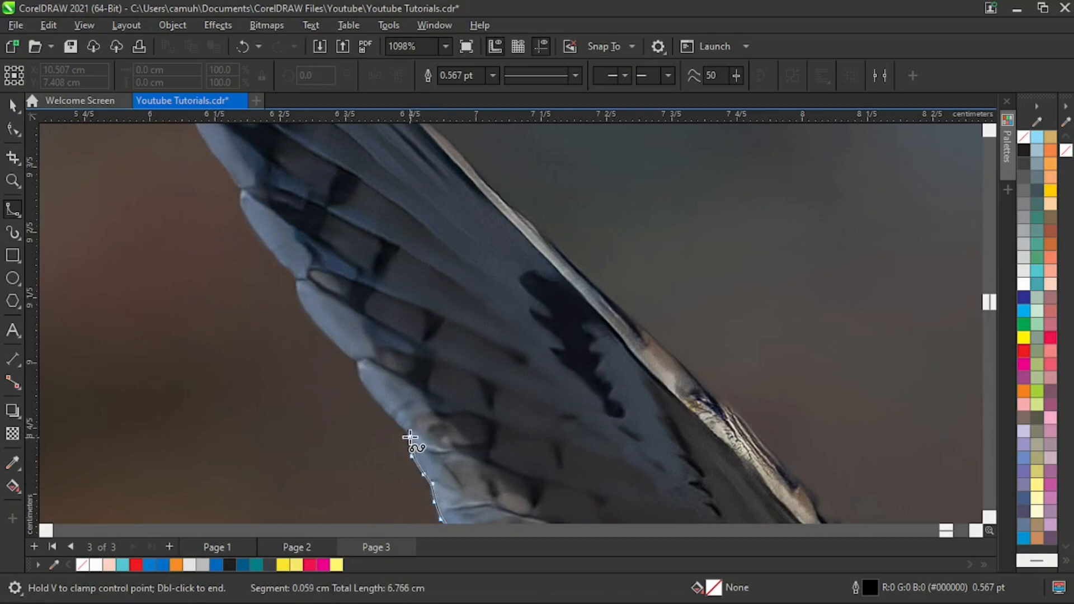
{"action": "left_click", "coordinate": [406, 429]}
{"action": "left_click", "coordinate": [365, 387]}
{"action": "left_click", "coordinate": [358, 360]}
{"action": "left_click", "coordinate": [310, 314]}
{"action": "left_click", "coordinate": [297, 279]}
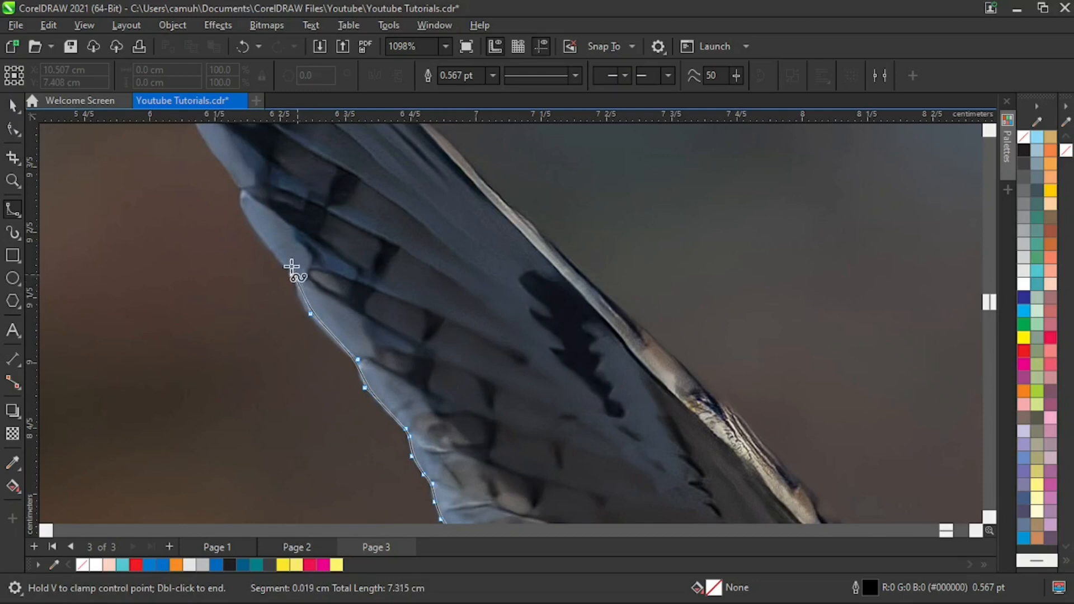
- Continue the outline up the narrowing outer part of the trailing edge, past the next two feather notches
{"action": "left_click", "coordinate": [256, 231]}
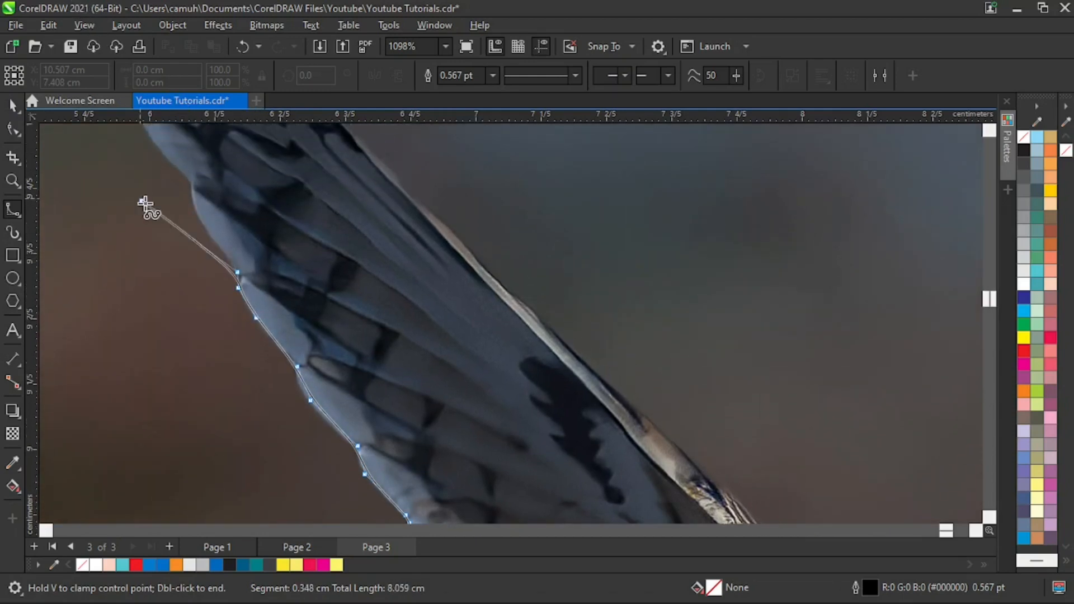
{"action": "left_click", "coordinate": [225, 251]}
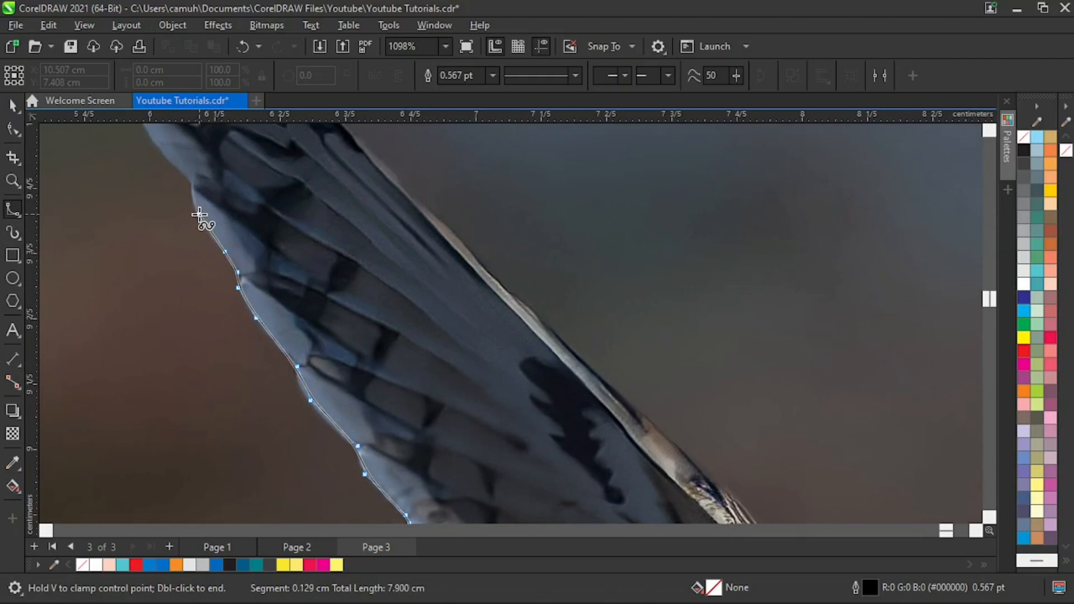
{"action": "left_click", "coordinate": [191, 199]}
{"action": "left_click", "coordinate": [191, 181]}
{"action": "left_click_drag", "start_coordinate": [166, 154], "coordinate": [98, 24]}
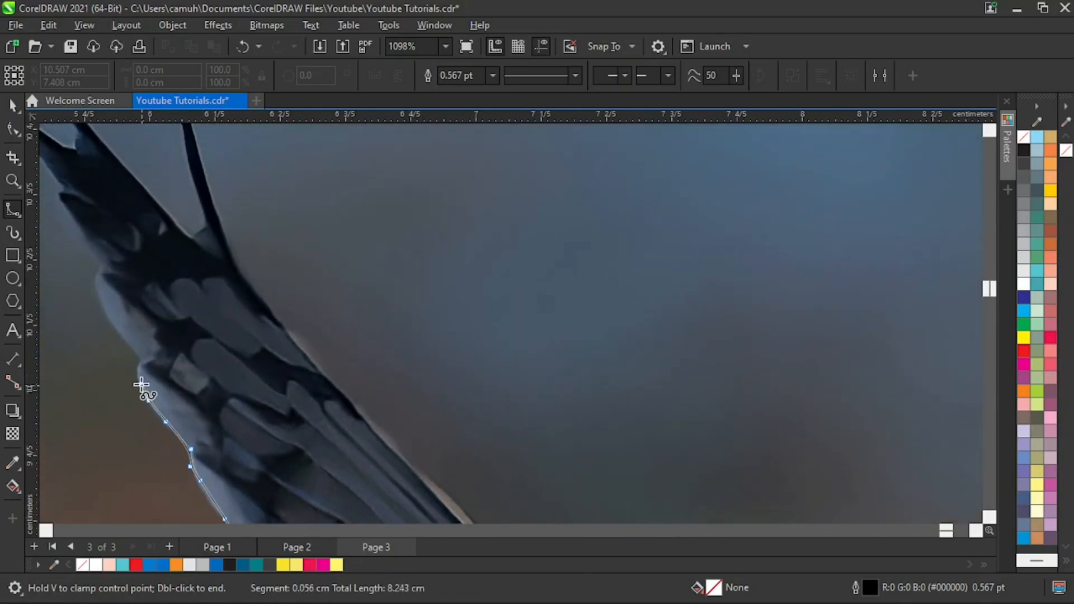
- Trace the outline around the last rounded feathers of the trailing edge up to the dark wing-tip feathers
{"action": "left_click", "coordinate": [140, 354]}
{"action": "left_click", "coordinate": [117, 328]}
{"action": "left_click", "coordinate": [100, 299]}
{"action": "left_click", "coordinate": [100, 282]}
{"action": "left_click", "coordinate": [102, 260]}
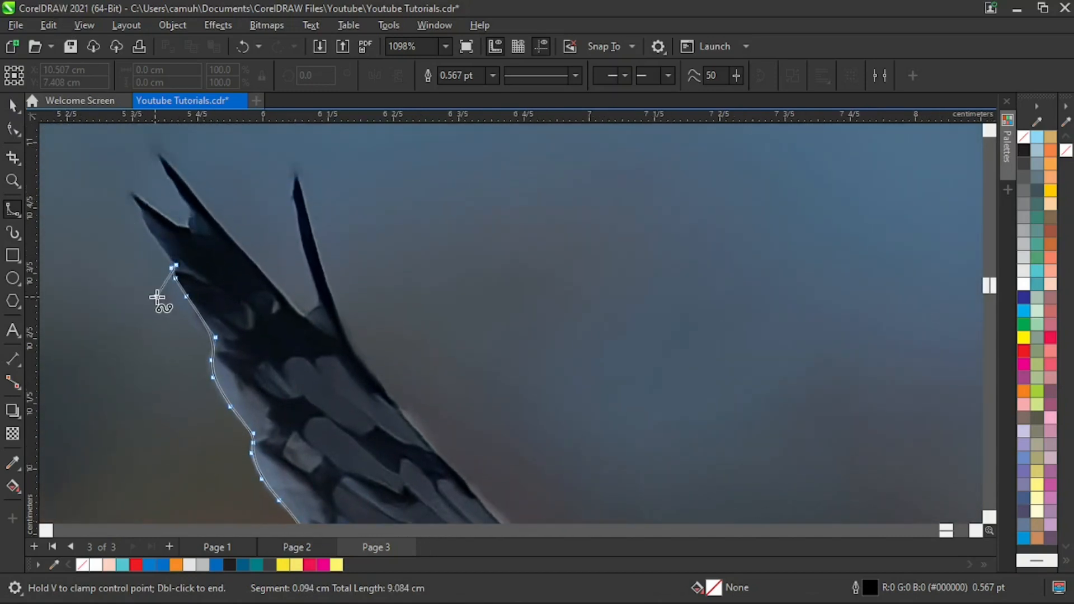
- Trace the outline around the first two pointed wing-tip feathers, including the small notch between them
{"action": "left_click", "coordinate": [156, 240]}
{"action": "left_click", "coordinate": [145, 223]}
{"action": "left_click", "coordinate": [135, 193]}
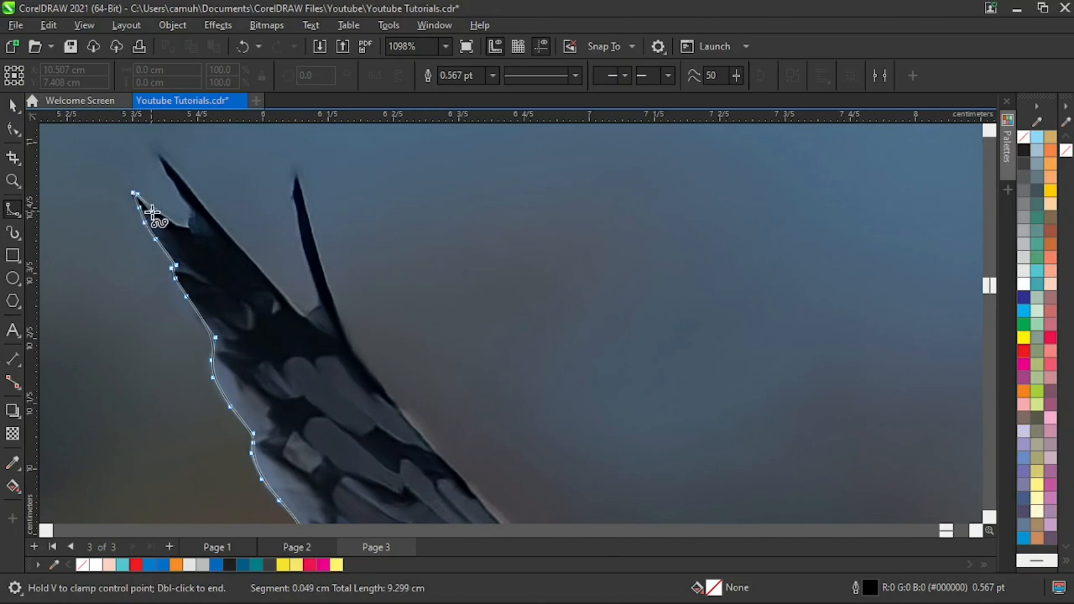
{"action": "left_click", "coordinate": [167, 221]}
{"action": "left_click", "coordinate": [190, 205]}
{"action": "left_click", "coordinate": [159, 156]}
{"action": "left_click", "coordinate": [166, 174]}
{"action": "left_click", "coordinate": [191, 191]}
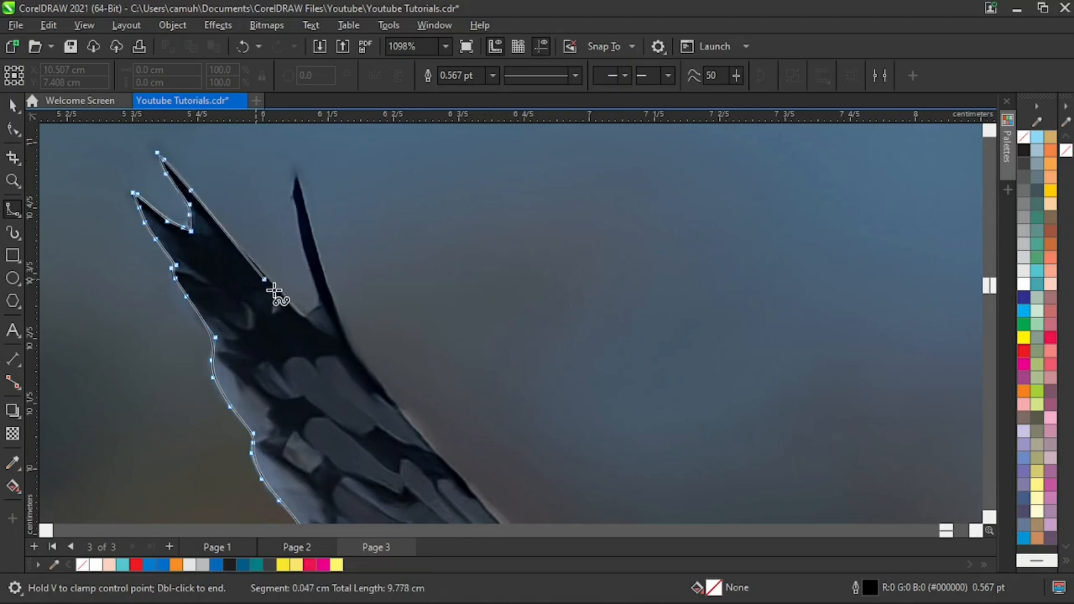
- Trace the outline down into the deep wing-tip gap and around the thin, separate pointed feather to its base
{"action": "left_click", "coordinate": [299, 313]}
{"action": "left_click", "coordinate": [310, 315]}
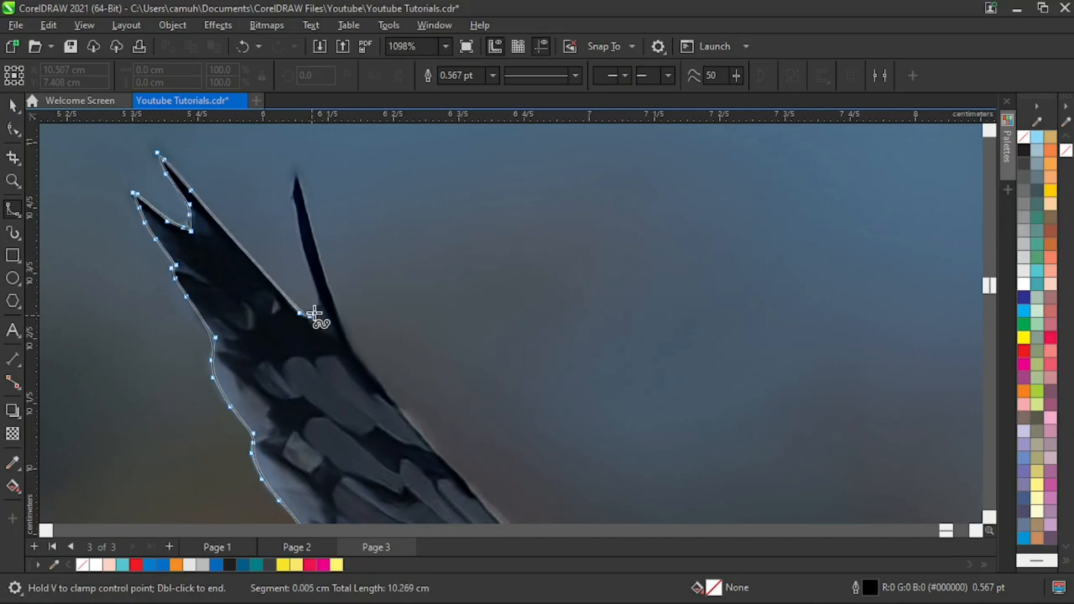
{"action": "left_click", "coordinate": [320, 306]}
{"action": "left_click", "coordinate": [301, 189]}
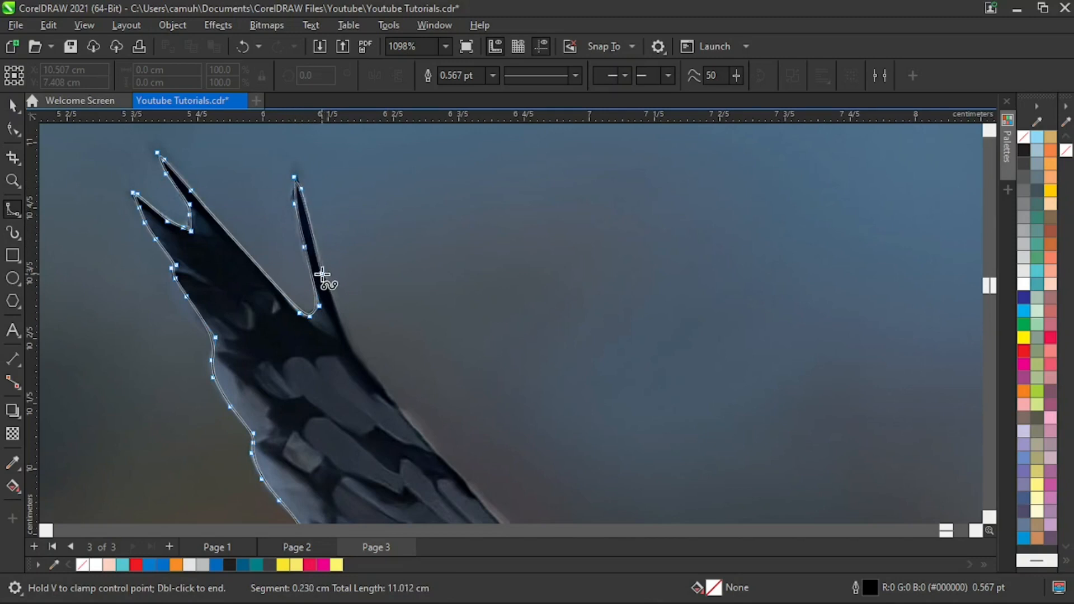
{"action": "left_click", "coordinate": [321, 273]}
{"action": "left_click", "coordinate": [345, 327]}
{"action": "left_click", "coordinate": [355, 360]}
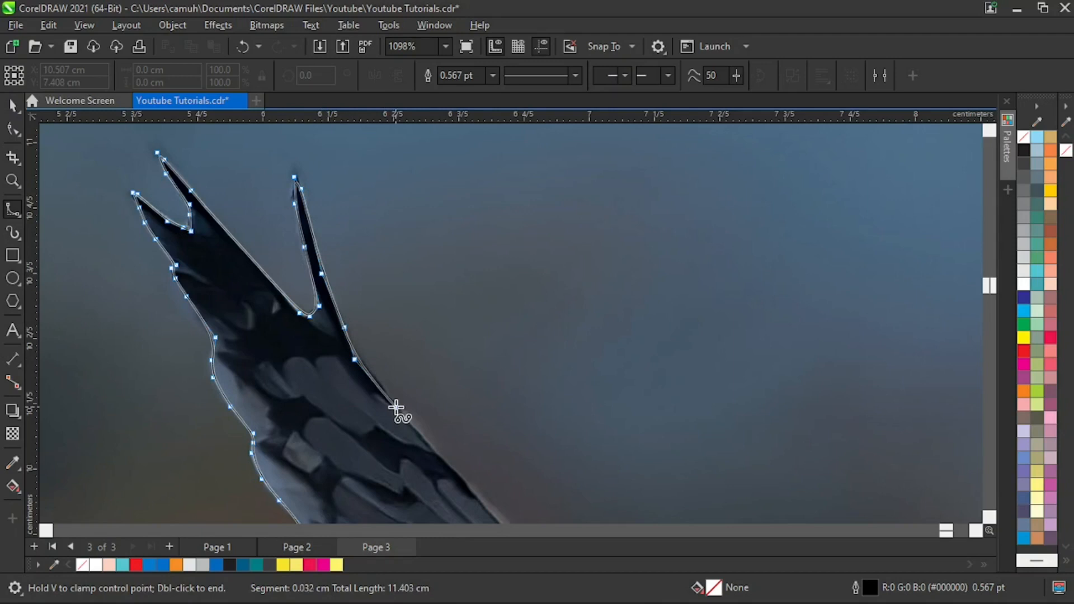
- Trace the outline from the thin feather's base down the outer section of the raised wing's leading edge
{"action": "left_click", "coordinate": [396, 408]}
{"action": "scroll", "coordinate": [396, 408], "scroll_direction": "down", "scroll_amount": 3}
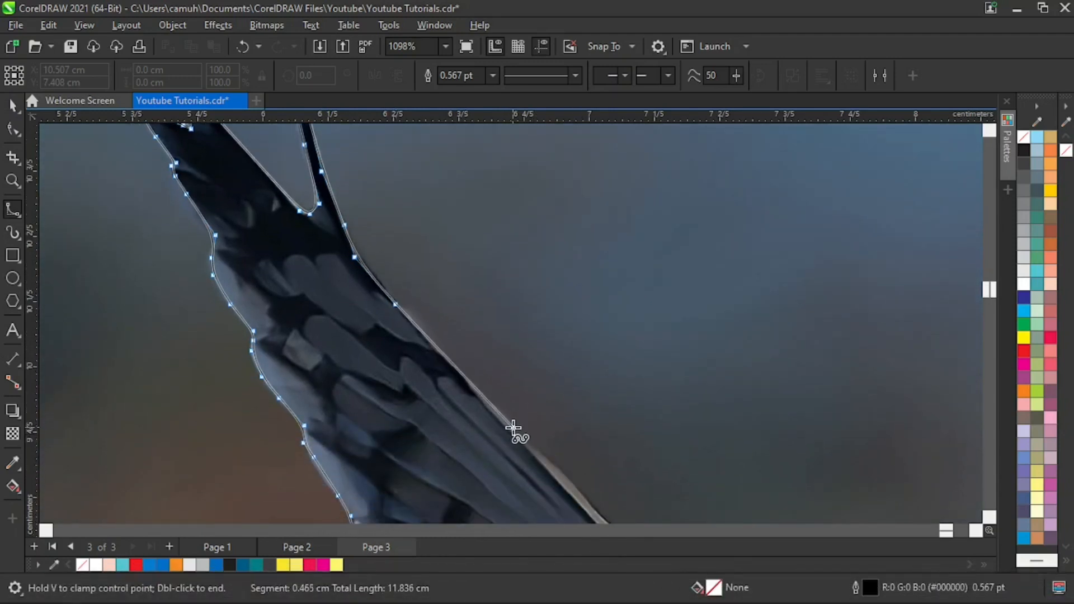
{"action": "left_click", "coordinate": [512, 430]}
{"action": "scroll", "coordinate": [611, 496], "scroll_direction": "down", "scroll_amount": 3}
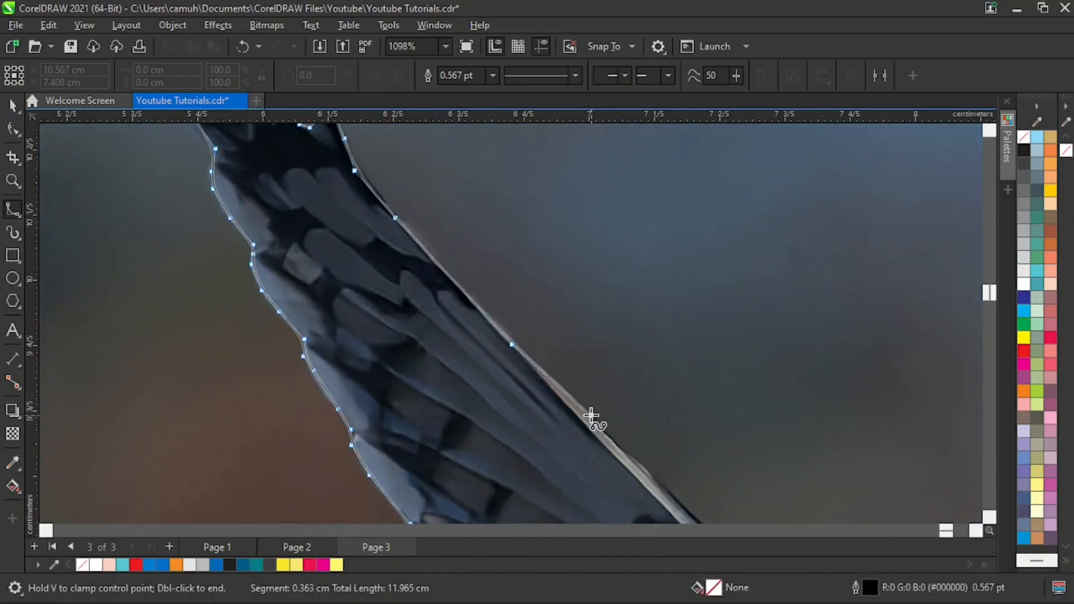
{"action": "left_click", "coordinate": [570, 392]}
{"action": "left_click", "coordinate": [594, 423]}
{"action": "left_click", "coordinate": [629, 460]}
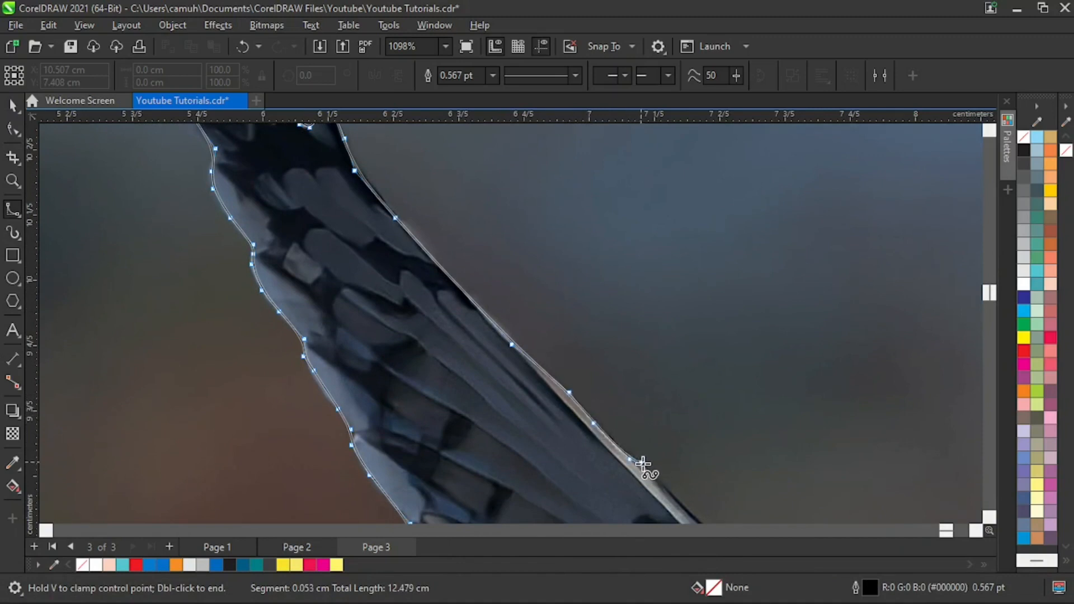
{"action": "left_click", "coordinate": [663, 487]}
{"action": "left_click", "coordinate": [671, 512]}
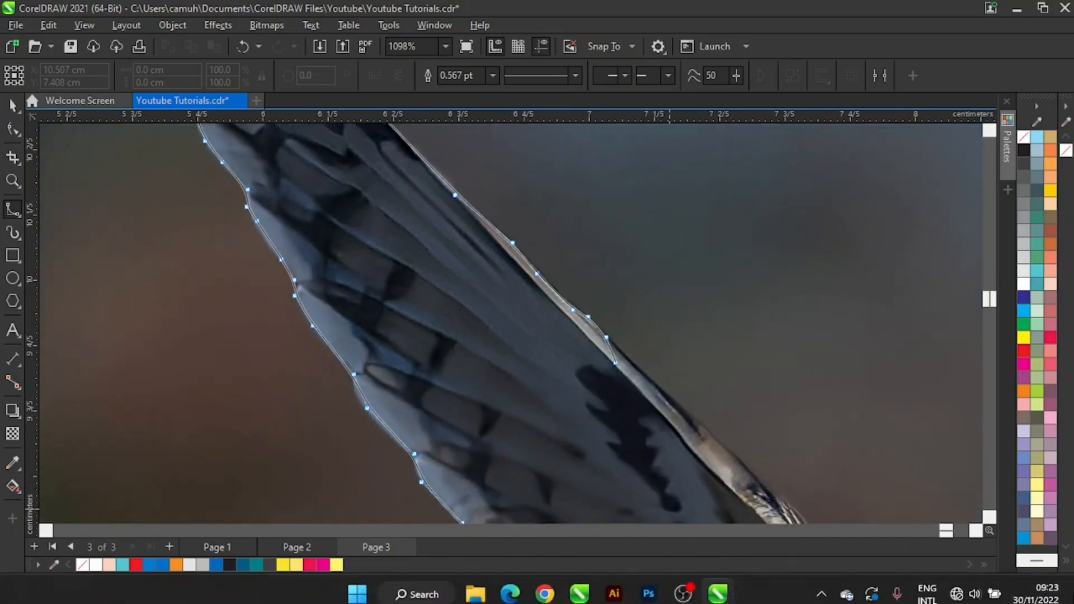
- Continue the outline down the leading edge past the dark wing patch and along the brown-flecked feathers
{"action": "left_click", "coordinate": [610, 382]}
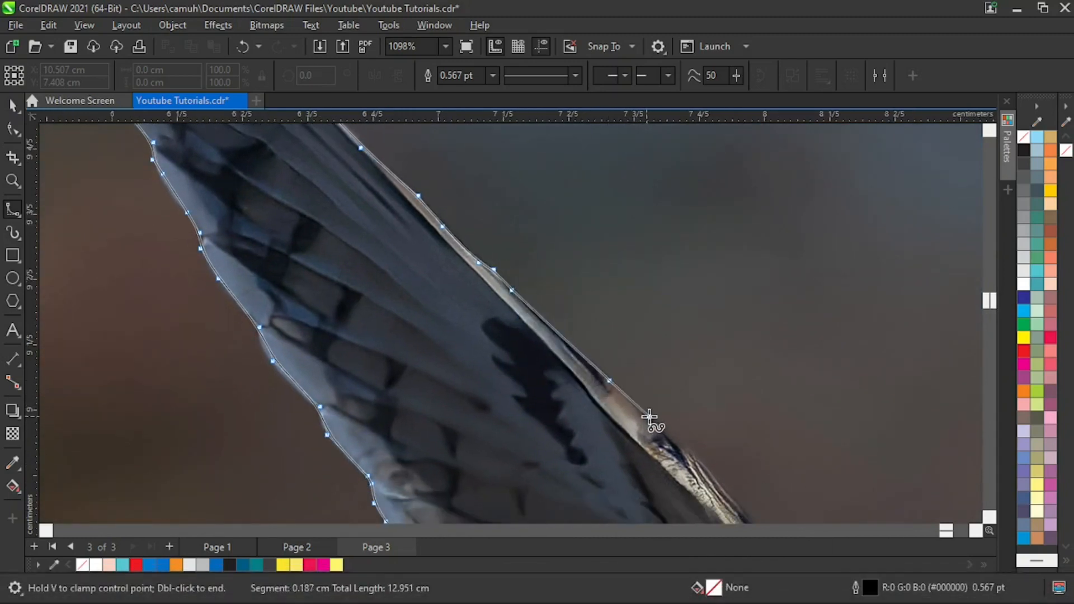
{"action": "left_click", "coordinate": [654, 419]}
{"action": "left_click", "coordinate": [677, 447]}
{"action": "left_click", "coordinate": [699, 461]}
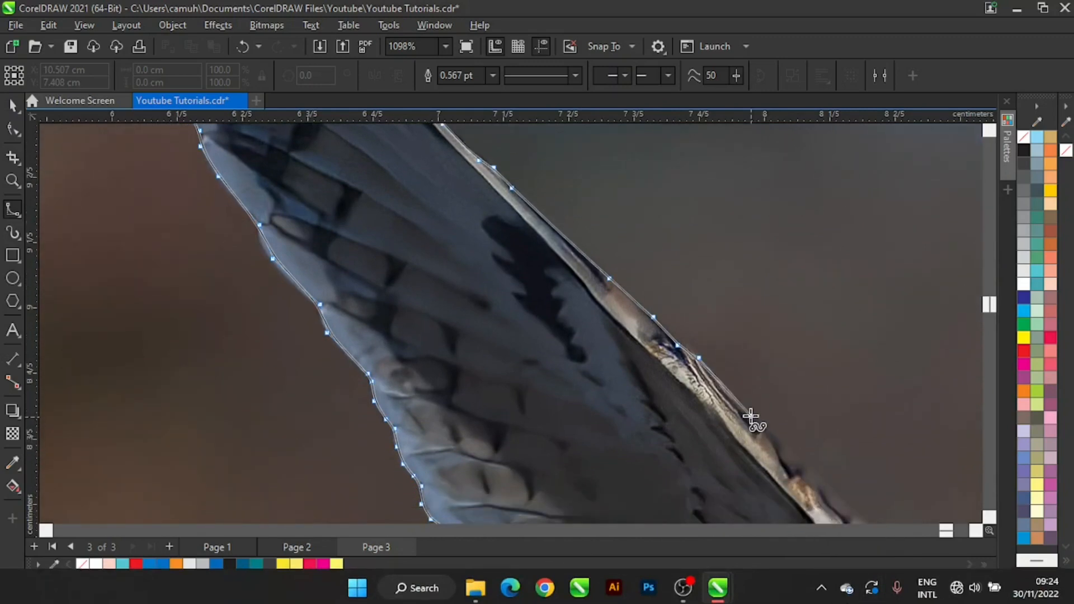
{"action": "left_click", "coordinate": [750, 414]}
{"action": "left_click", "coordinate": [798, 465]}
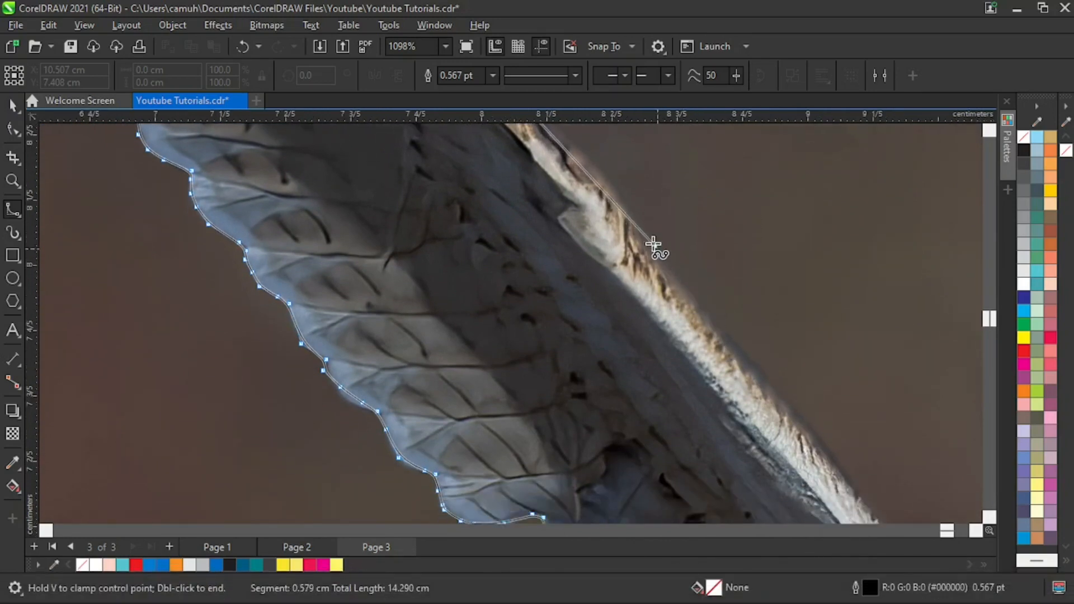
- Trace the outline along the white inner section of the leading edge down to where the wing meets the neck
{"action": "left_click", "coordinate": [613, 186]}
{"action": "left_click", "coordinate": [676, 282]}
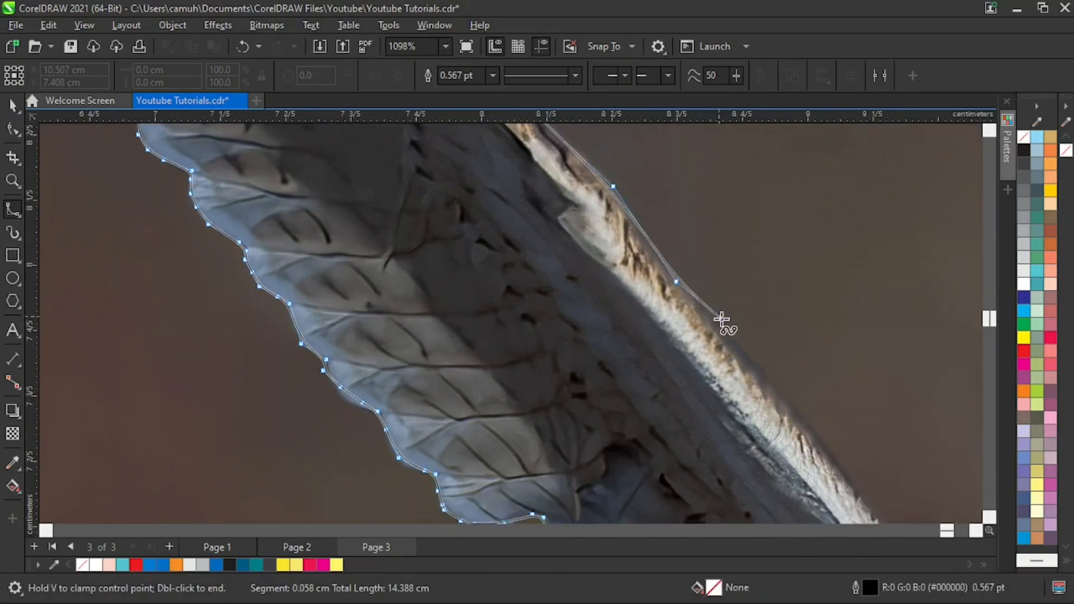
{"action": "left_click", "coordinate": [735, 346]}
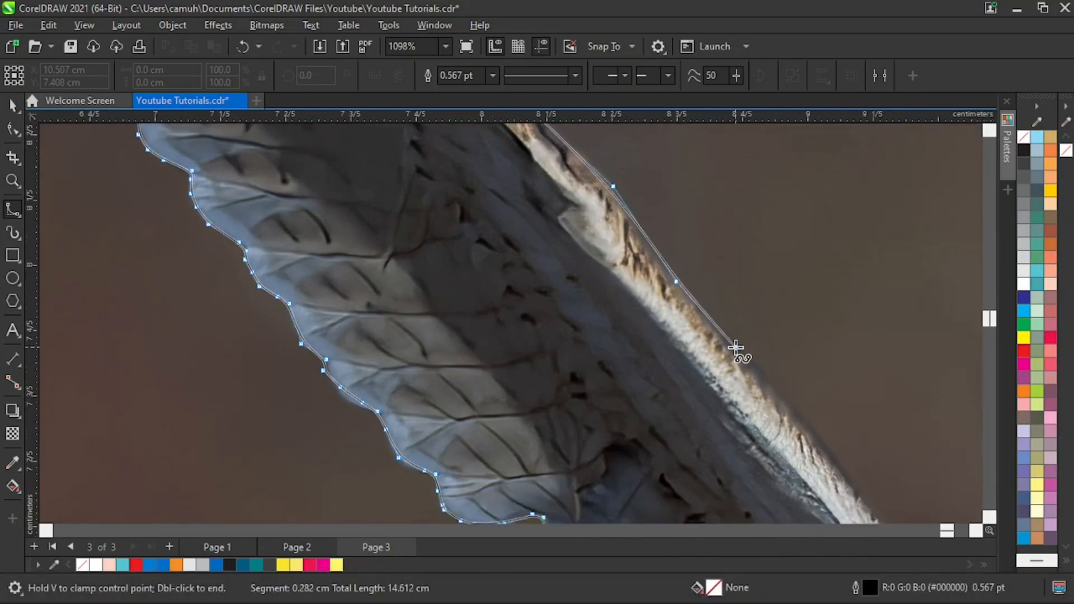
{"action": "left_click", "coordinate": [808, 427]}
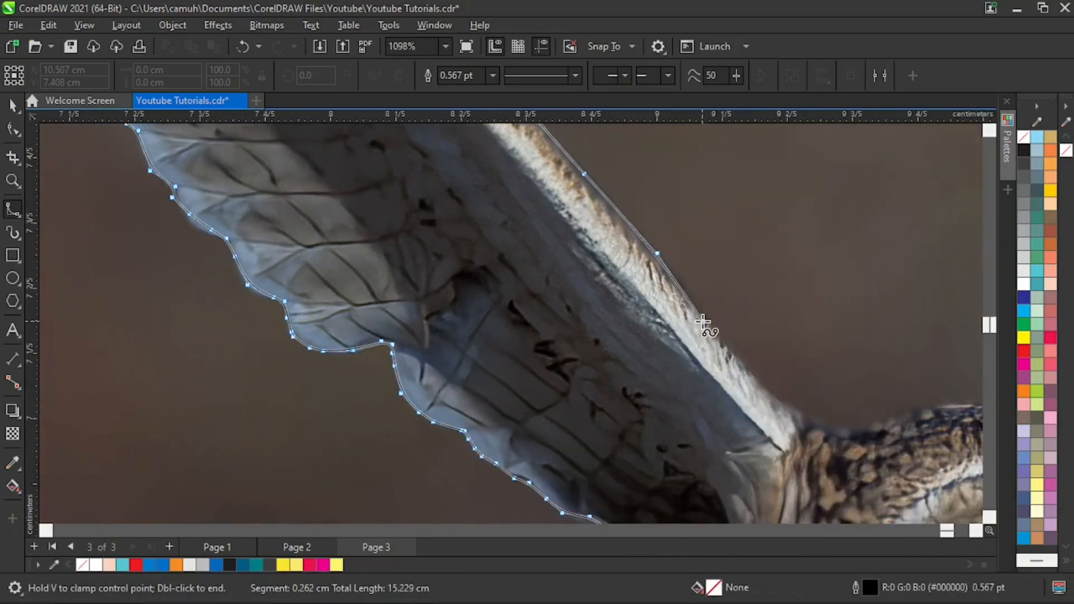
{"action": "left_click", "coordinate": [702, 320]}
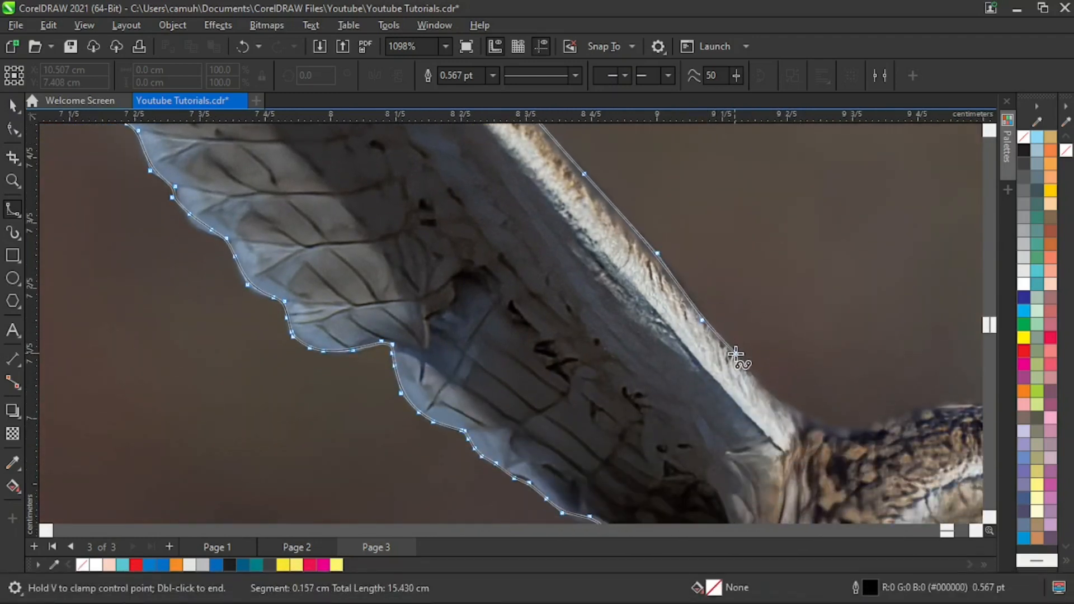
{"action": "left_click", "coordinate": [761, 389]}
{"action": "left_click", "coordinate": [787, 408]}
{"action": "left_click", "coordinate": [821, 426]}
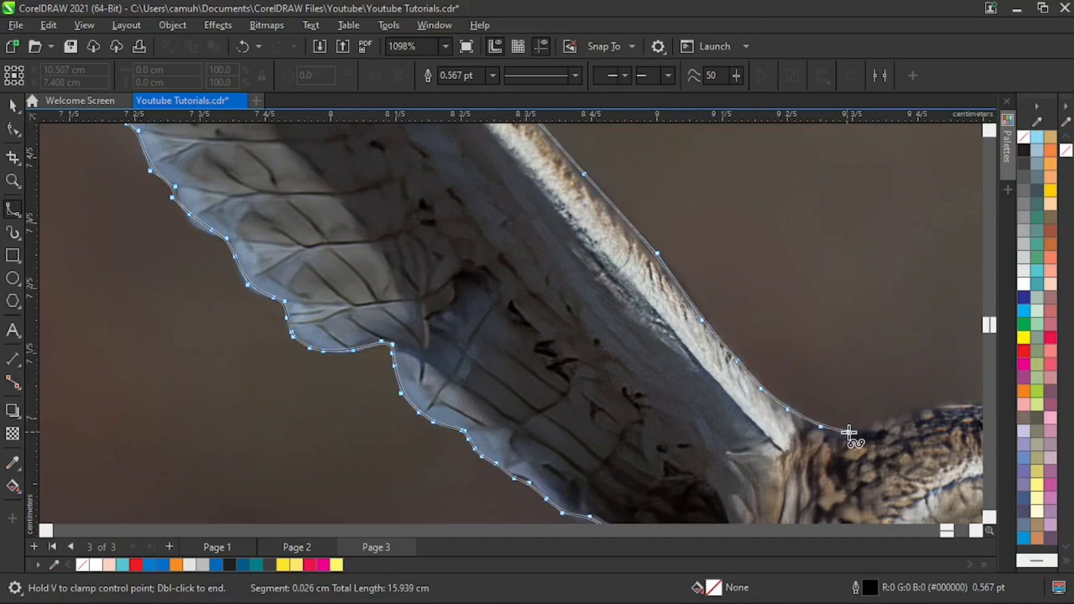
- Trace the outline from the raised wing's base across the top of the owl's head to the base of the other wing
{"action": "left_click", "coordinate": [850, 434]}
{"action": "left_click", "coordinate": [888, 418]}
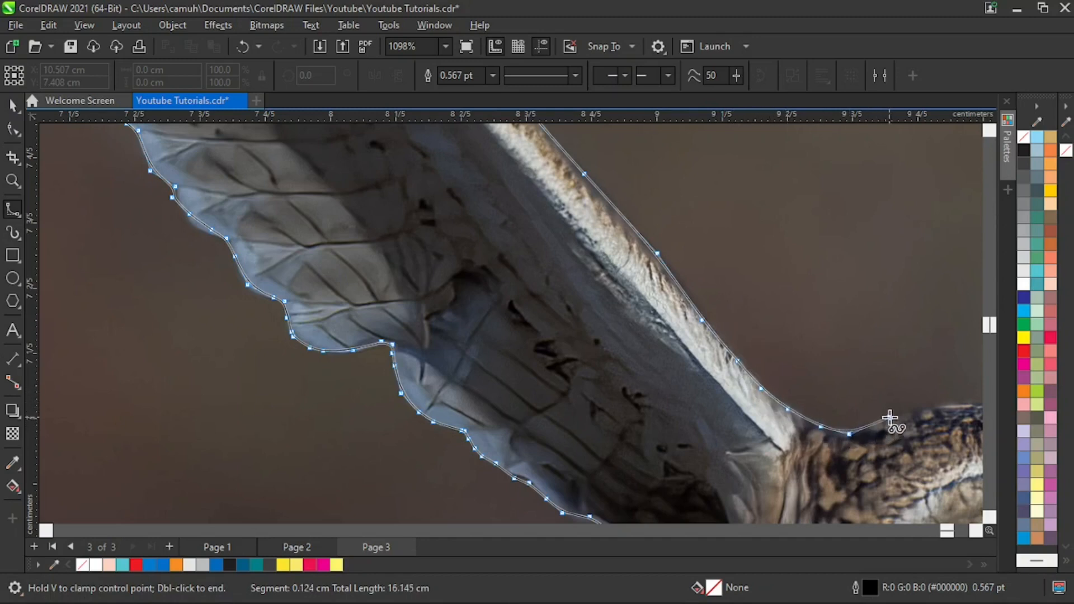
{"action": "left_click", "coordinate": [932, 411]}
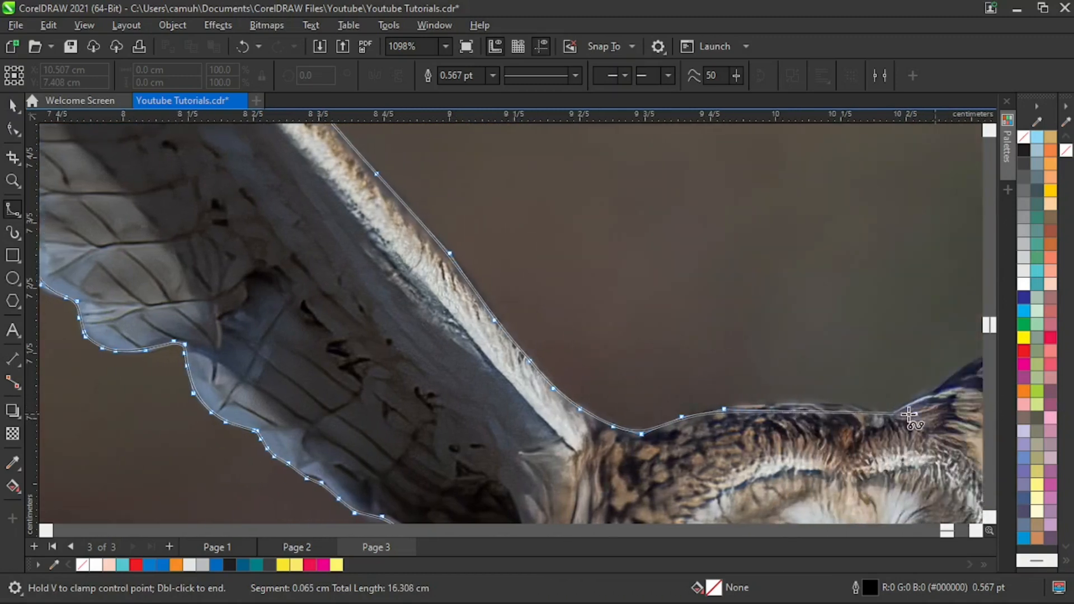
{"action": "left_click", "coordinate": [751, 407]}
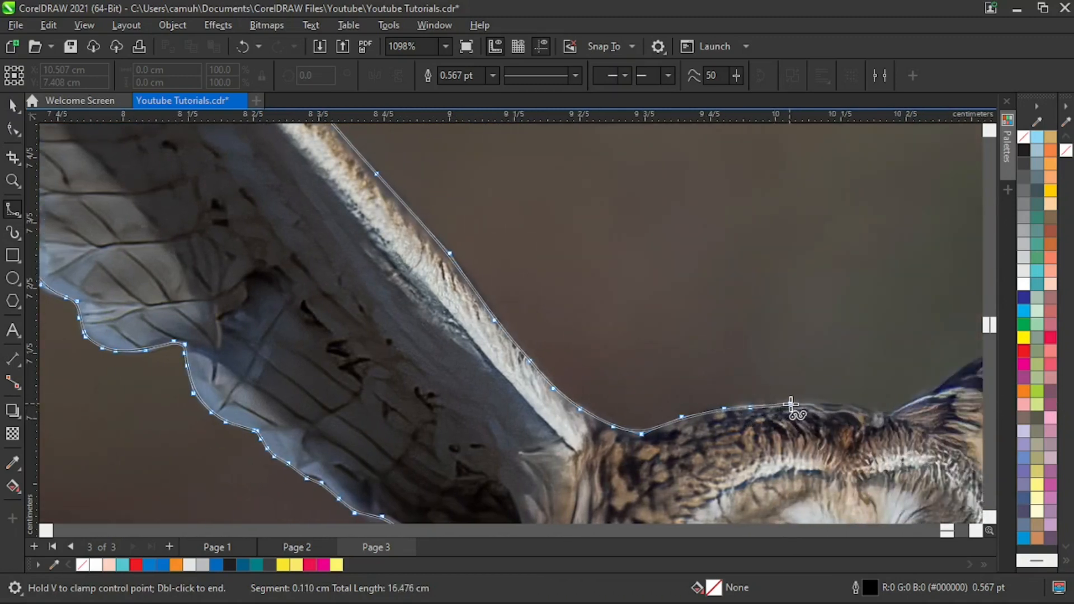
{"action": "left_click", "coordinate": [831, 403]}
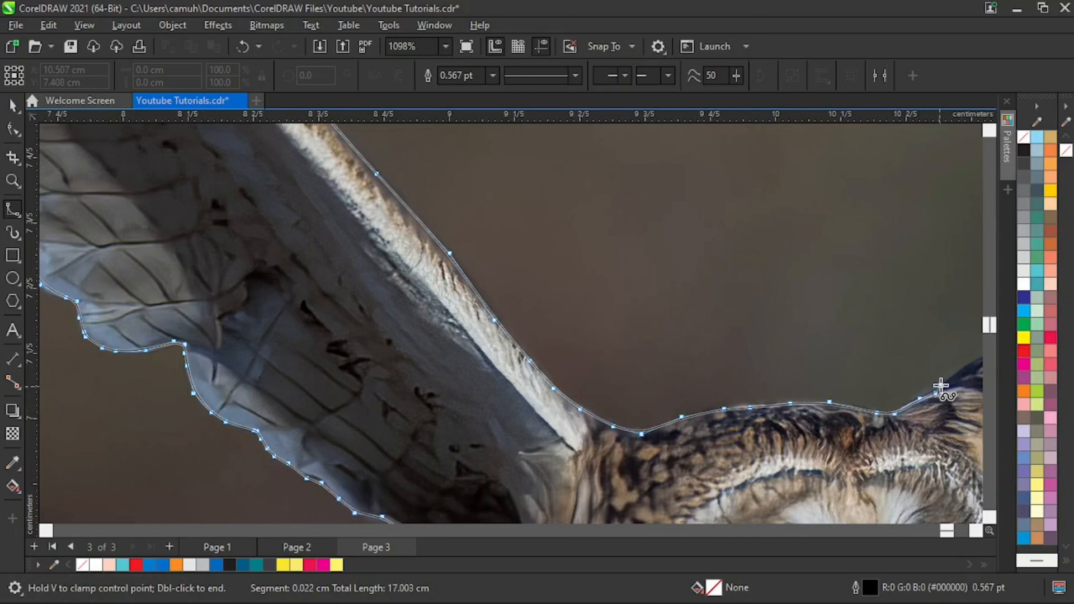
{"action": "left_click", "coordinate": [945, 380]}
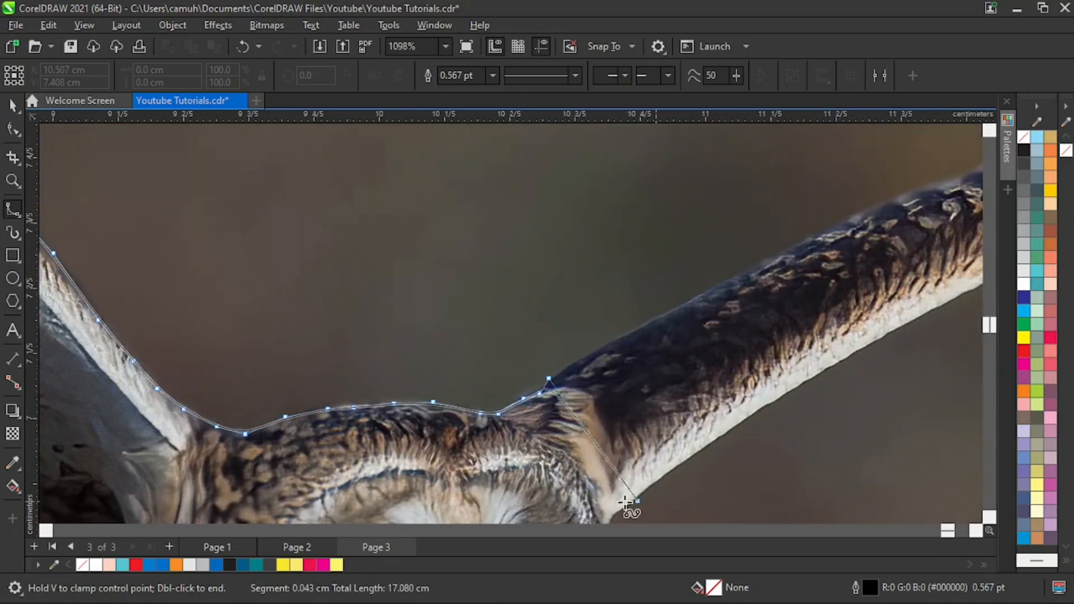
- Trace the outline up the dark inner section of the outstretched wing's upper edge towards its bend
{"action": "left_click", "coordinate": [586, 358]}
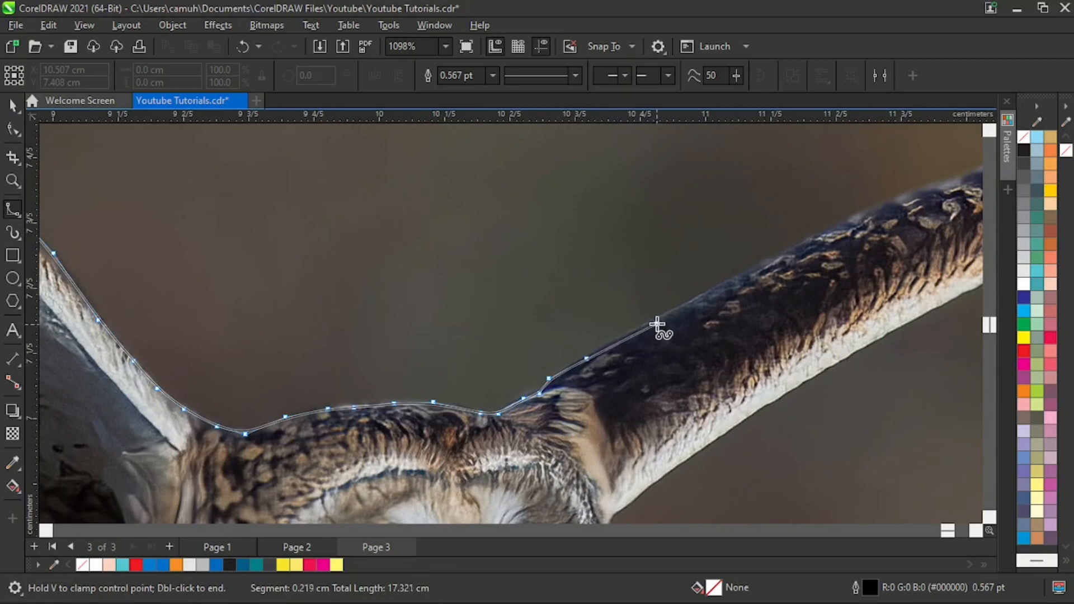
{"action": "left_click", "coordinate": [662, 316]}
{"action": "left_click", "coordinate": [788, 253]}
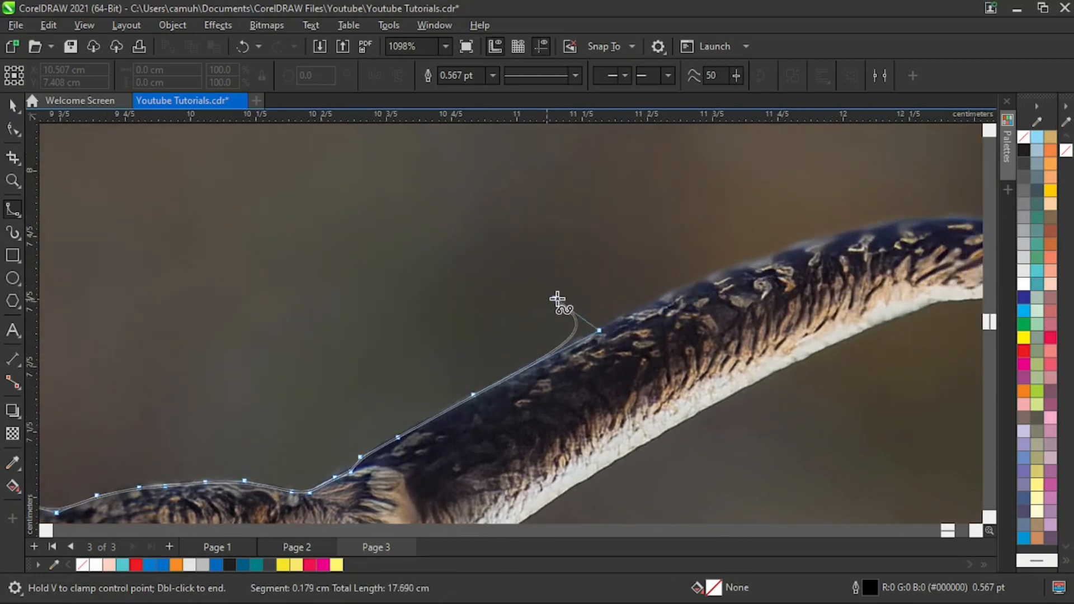
{"action": "left_click", "coordinate": [645, 302]}
{"action": "left_click", "coordinate": [778, 252]}
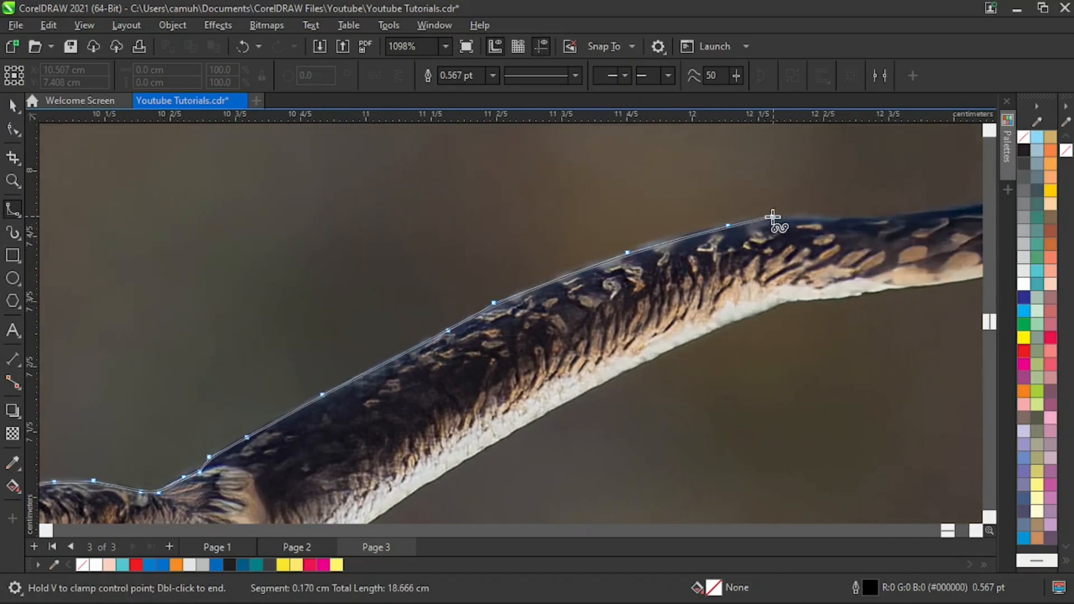
- Continue the outline over the wing's bend and along the dark, mottled middle section of its upper edge
{"action": "left_click", "coordinate": [785, 221]}
{"action": "left_click", "coordinate": [863, 217]}
{"action": "left_click", "coordinate": [895, 217]}
{"action": "left_click", "coordinate": [973, 213]}
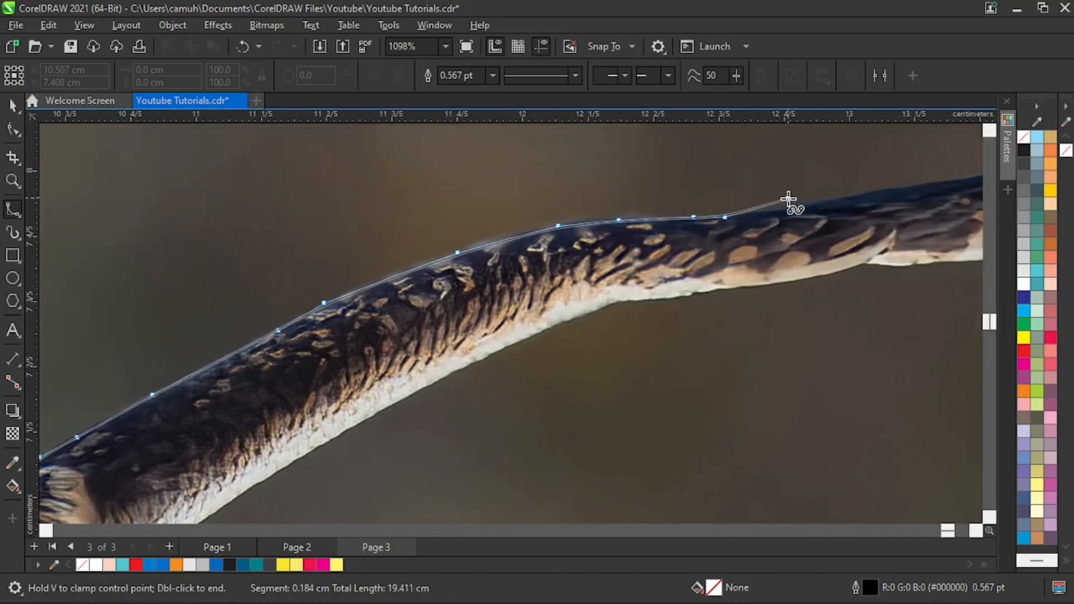
{"action": "left_click", "coordinate": [794, 209]}
{"action": "left_click", "coordinate": [866, 195]}
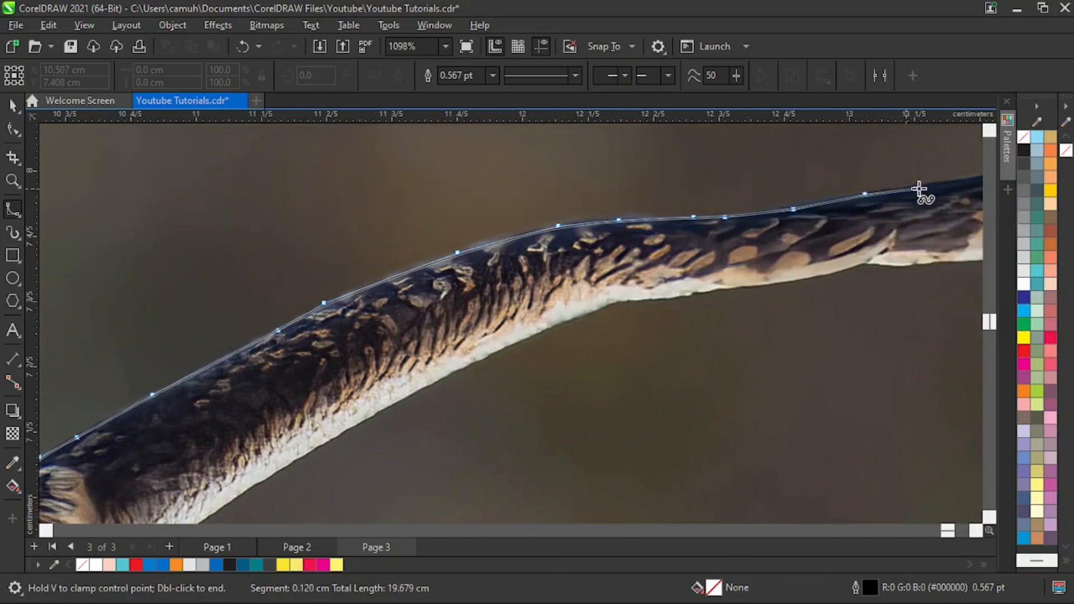
{"action": "left_click", "coordinate": [813, 183]}
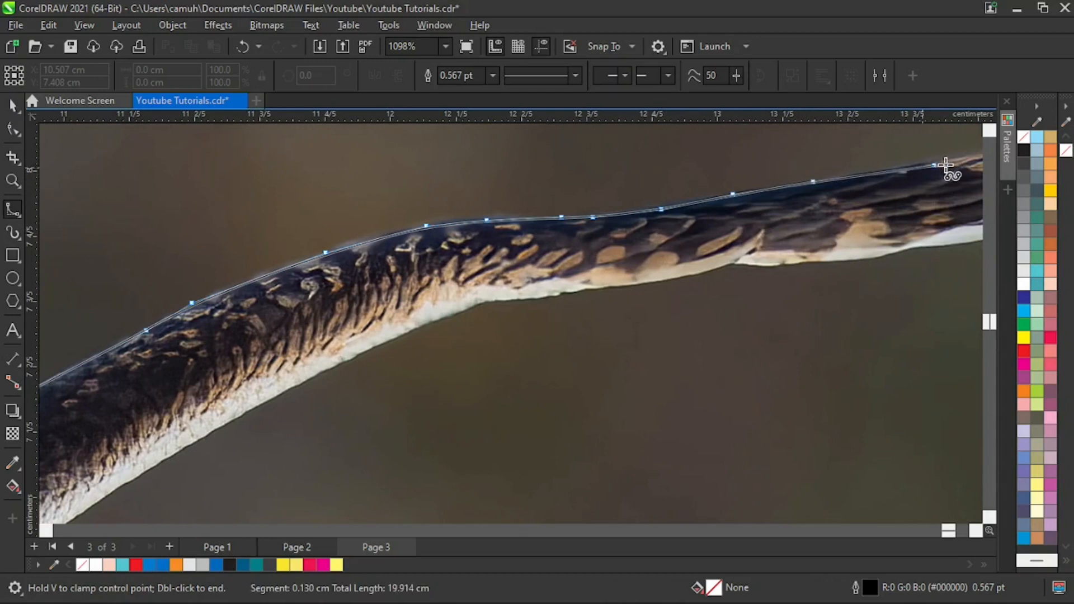
{"action": "left_click", "coordinate": [927, 162]}
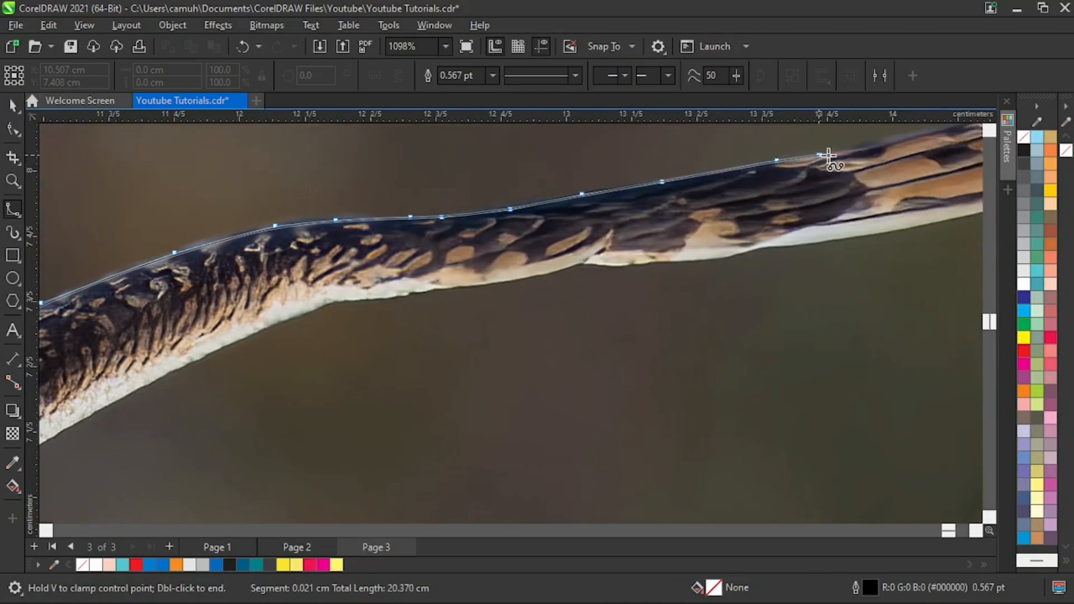
- Trace the upper edge along the long tan-and-dark banded feathers to the small step before the wing tip
{"action": "left_click", "coordinate": [898, 137]}
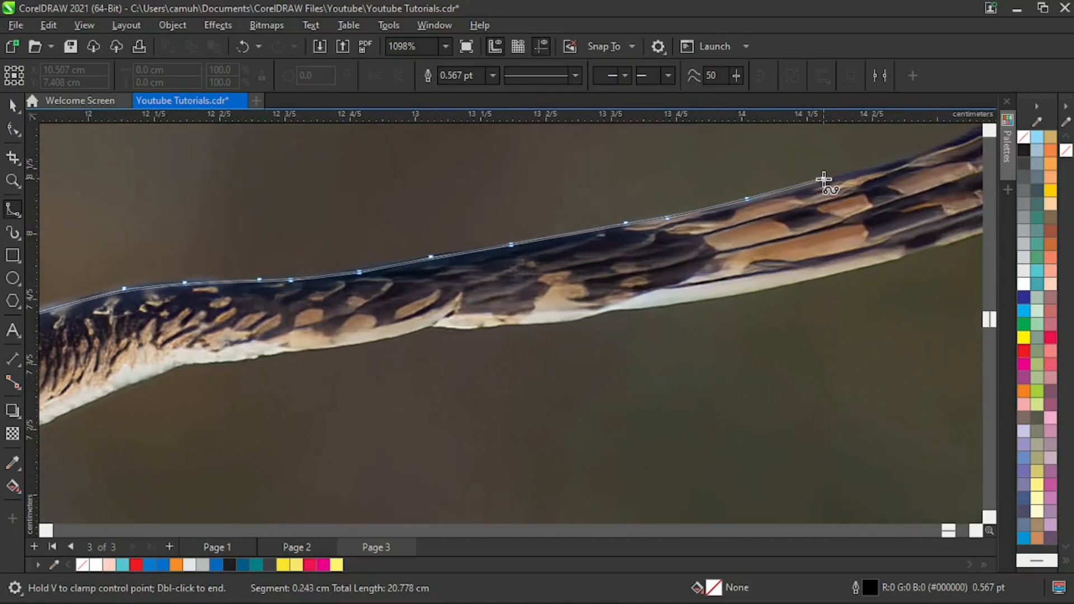
{"action": "left_click", "coordinate": [832, 179]}
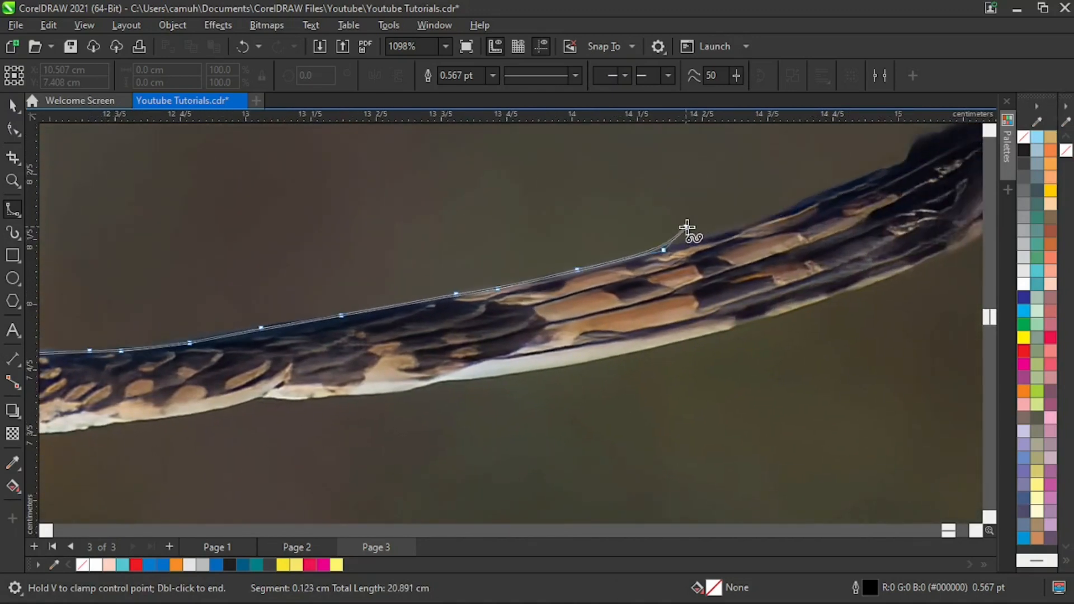
{"action": "left_click", "coordinate": [754, 225]}
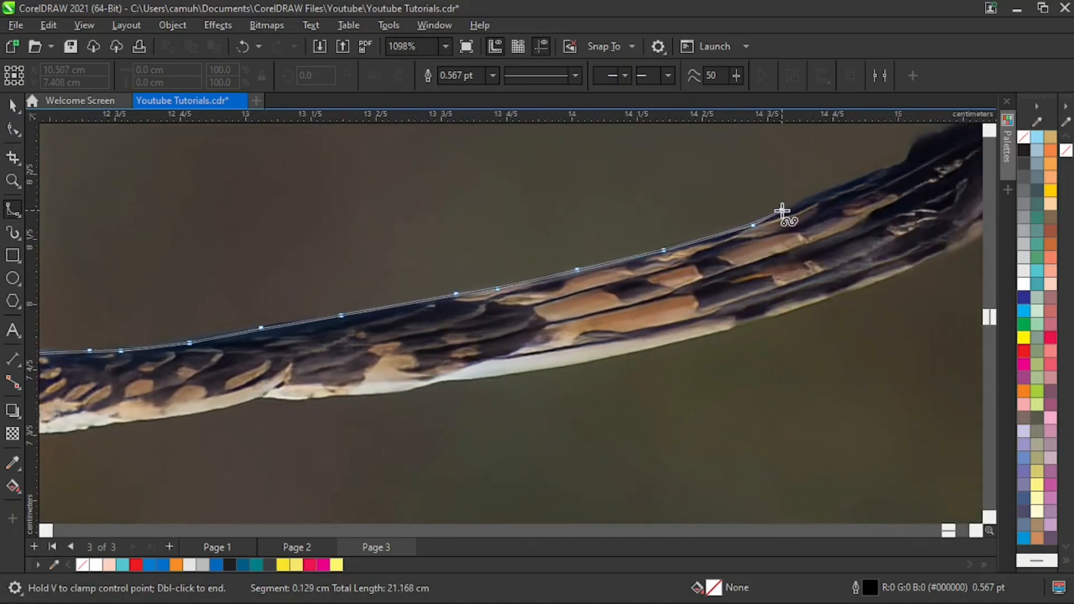
{"action": "left_click", "coordinate": [789, 212]}
{"action": "left_click", "coordinate": [805, 202]}
{"action": "left_click", "coordinate": [851, 185]}
{"action": "left_click", "coordinate": [909, 162]}
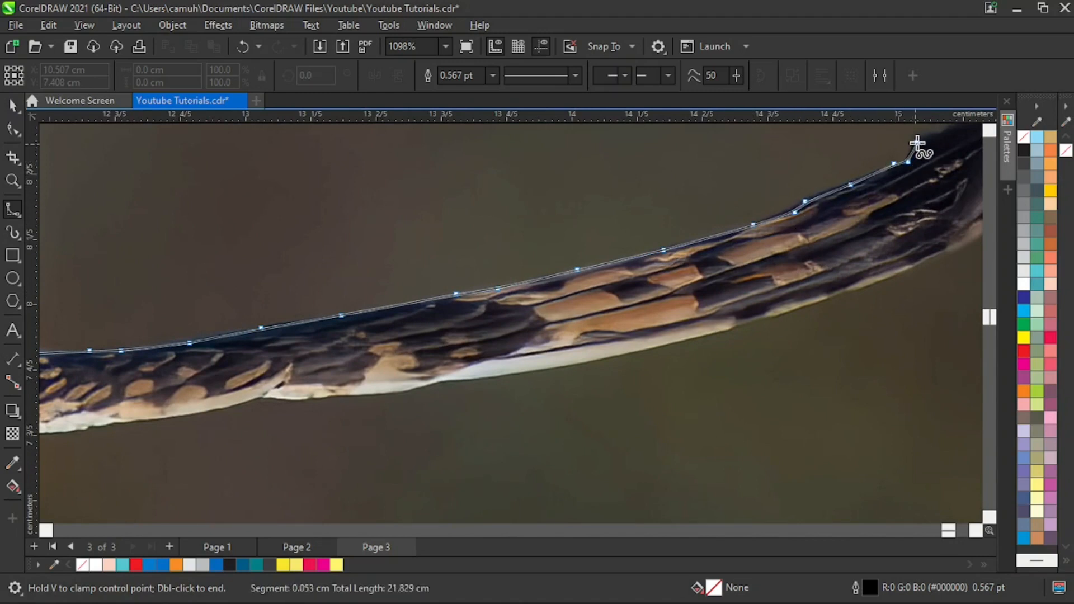
- Trace the outline over the dark step and around the blurred, upturned feathers of the wing tip
{"action": "left_click", "coordinate": [919, 139]}
{"action": "left_click", "coordinate": [946, 132]}
{"action": "left_click", "coordinate": [969, 132]}
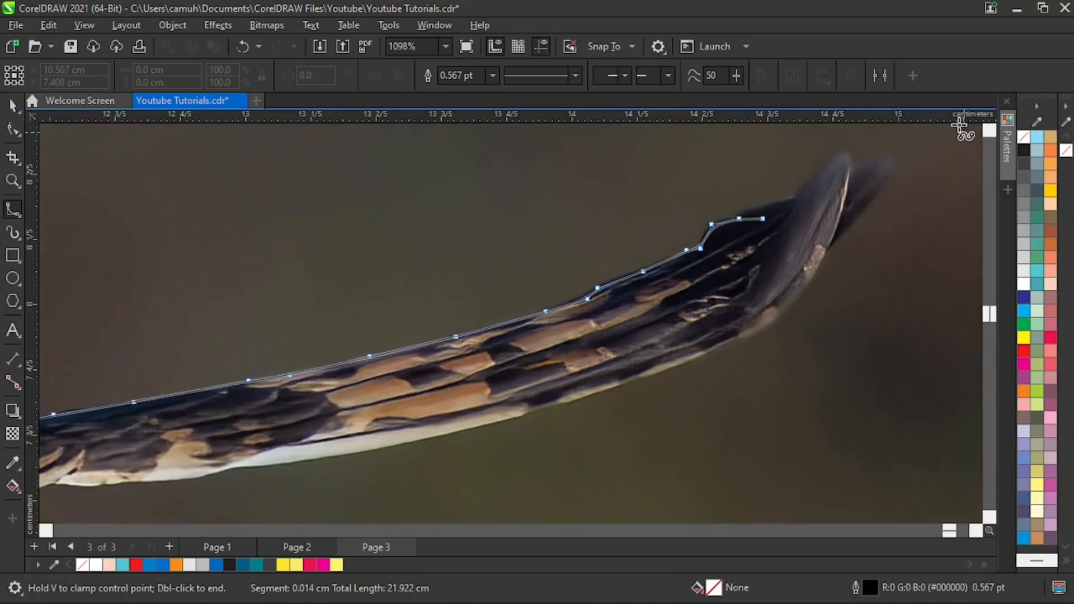
{"action": "left_click", "coordinate": [781, 208]}
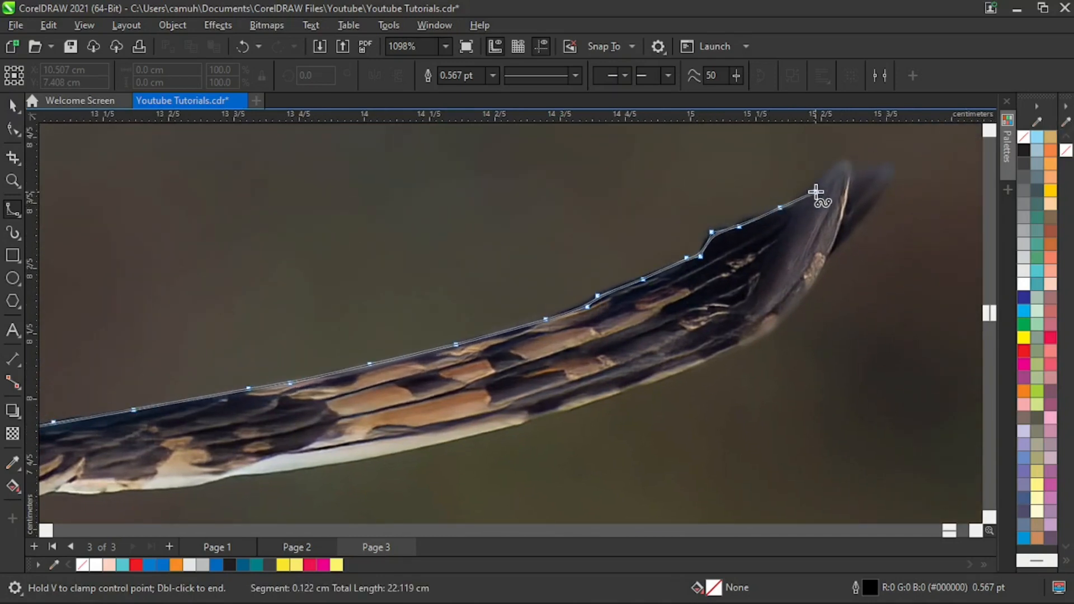
{"action": "left_click", "coordinate": [807, 194]}
{"action": "left_click", "coordinate": [841, 163]}
{"action": "left_click", "coordinate": [855, 168]}
{"action": "left_click", "coordinate": [890, 167]}
{"action": "left_click", "coordinate": [889, 184]}
{"action": "left_click", "coordinate": [863, 215]}
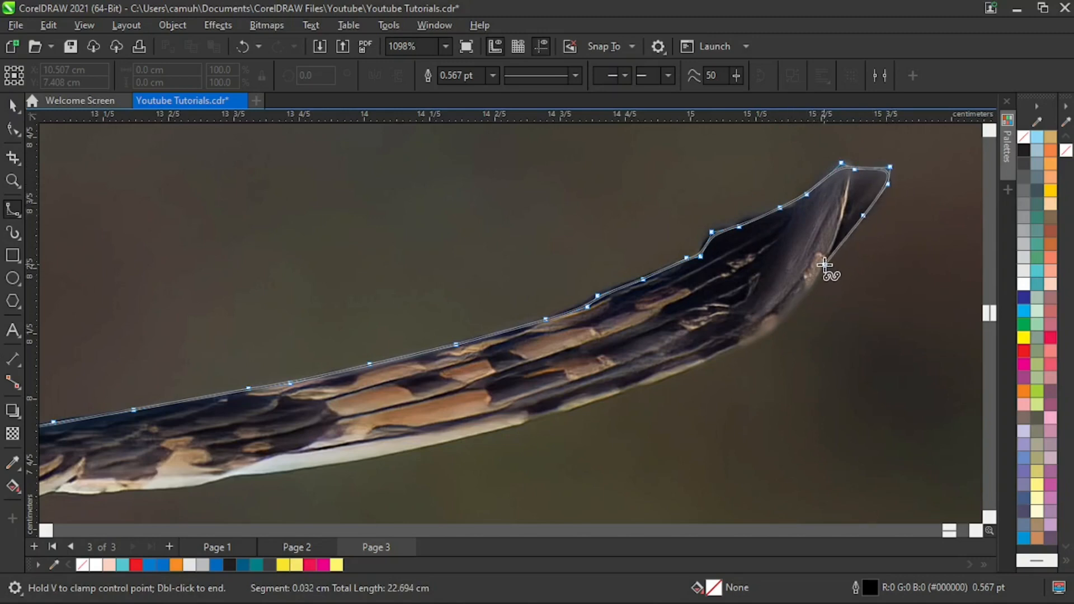
- Trace the outline back from the wing tip along the lower edge to the start of the white feather strip
{"action": "left_click", "coordinate": [825, 265]}
{"action": "left_click", "coordinate": [807, 294]}
{"action": "left_click", "coordinate": [768, 334]}
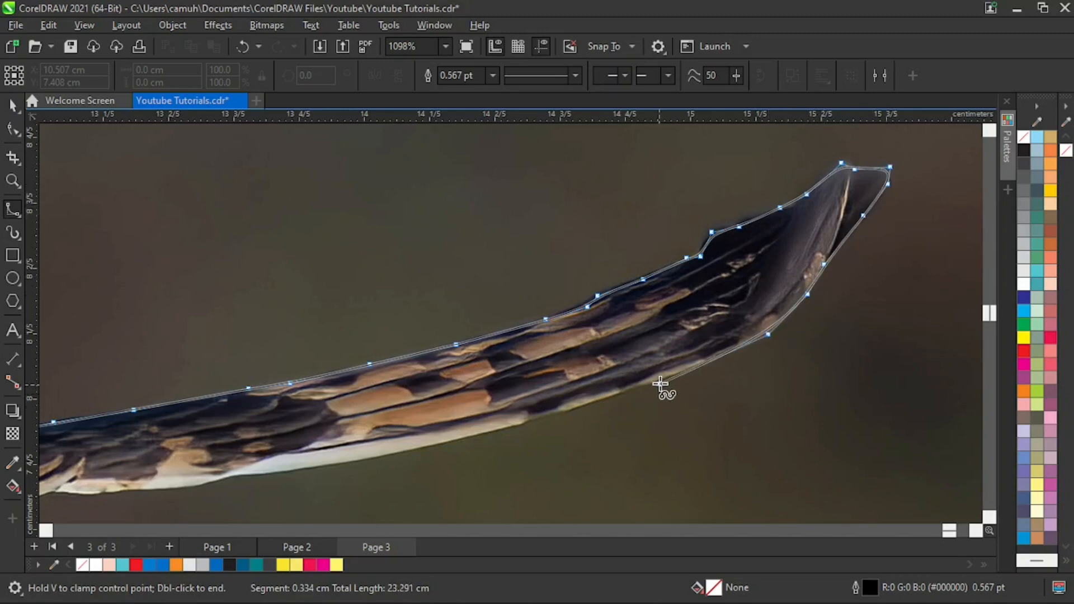
{"action": "left_click", "coordinate": [661, 382]}
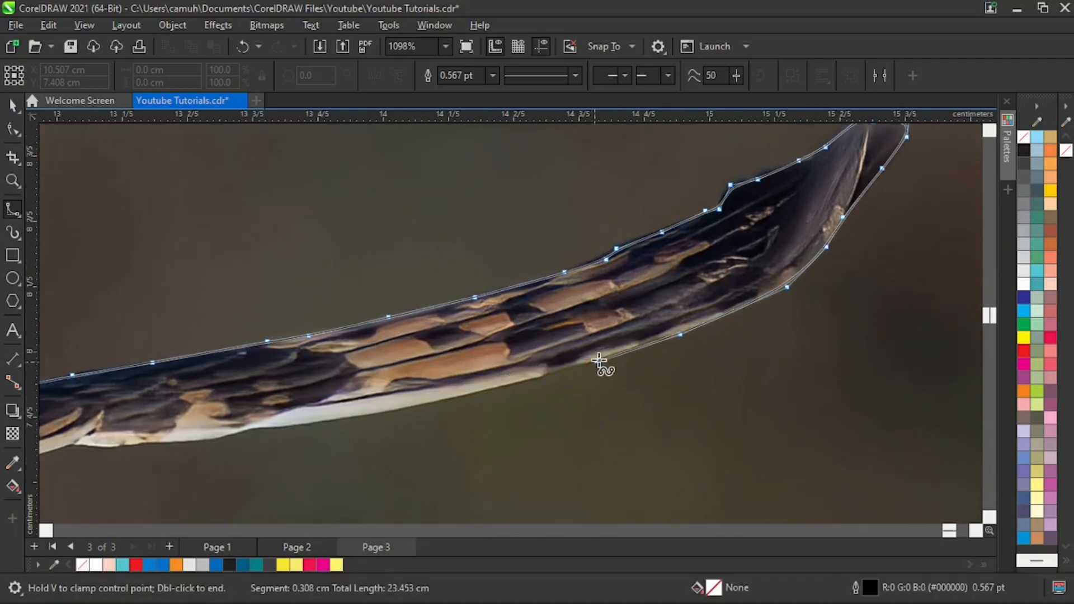
{"action": "left_click", "coordinate": [598, 360]}
{"action": "left_click", "coordinate": [547, 373]}
{"action": "left_click", "coordinate": [450, 400]}
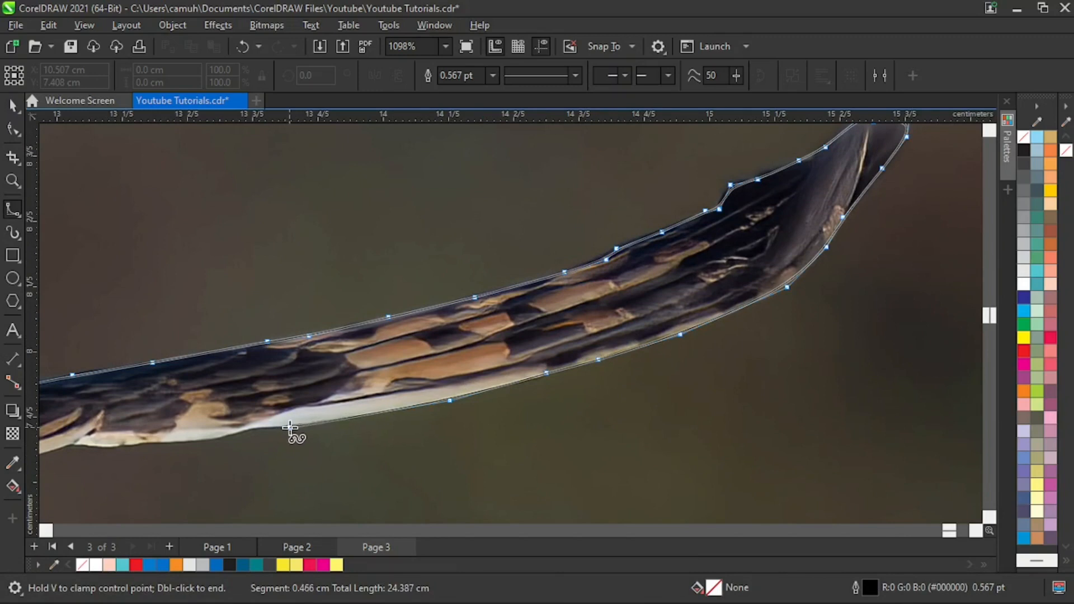
- Trace the lower edge along the white feather strip to the small notch where the pale feathers overlap
{"action": "left_click", "coordinate": [245, 428]}
{"action": "left_click", "coordinate": [228, 435]}
{"action": "left_click", "coordinate": [182, 441]}
{"action": "left_click", "coordinate": [122, 447]}
{"action": "left_click", "coordinate": [105, 447]}
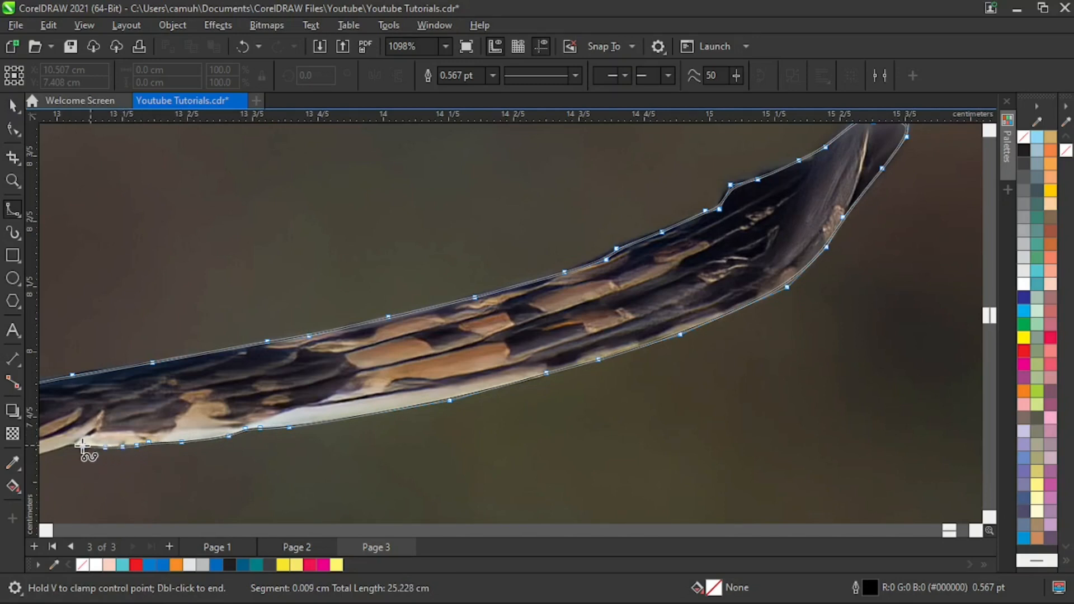
{"action": "left_click", "coordinate": [76, 444]}
{"action": "left_click", "coordinate": [51, 454]}
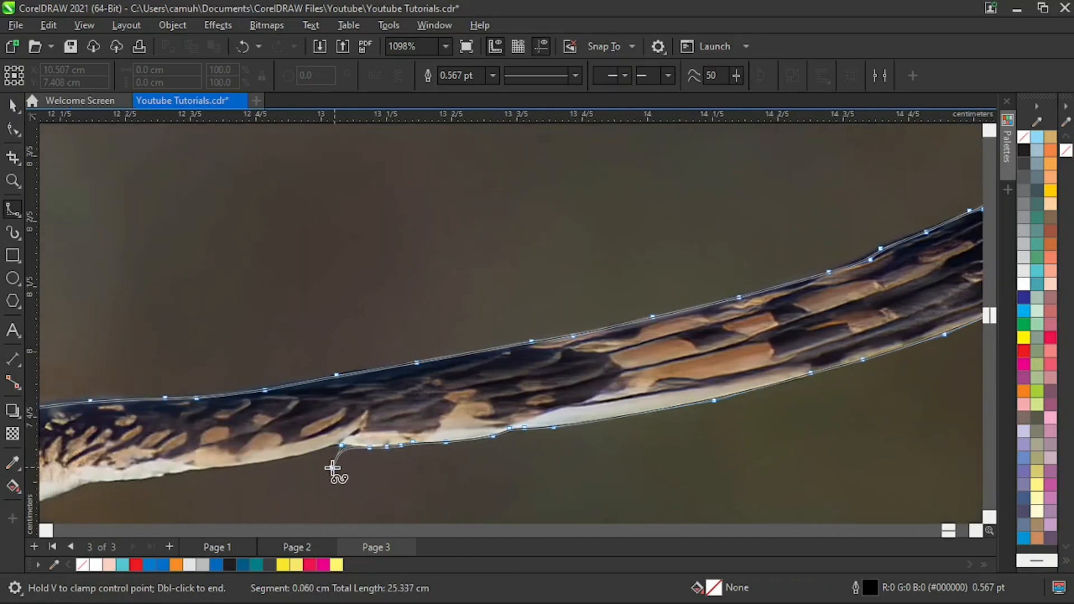
- Continue the outline from the overlap notch along the wing's pale lower edge and around its bend
{"action": "left_click", "coordinate": [273, 461]}
{"action": "left_click", "coordinate": [201, 470]}
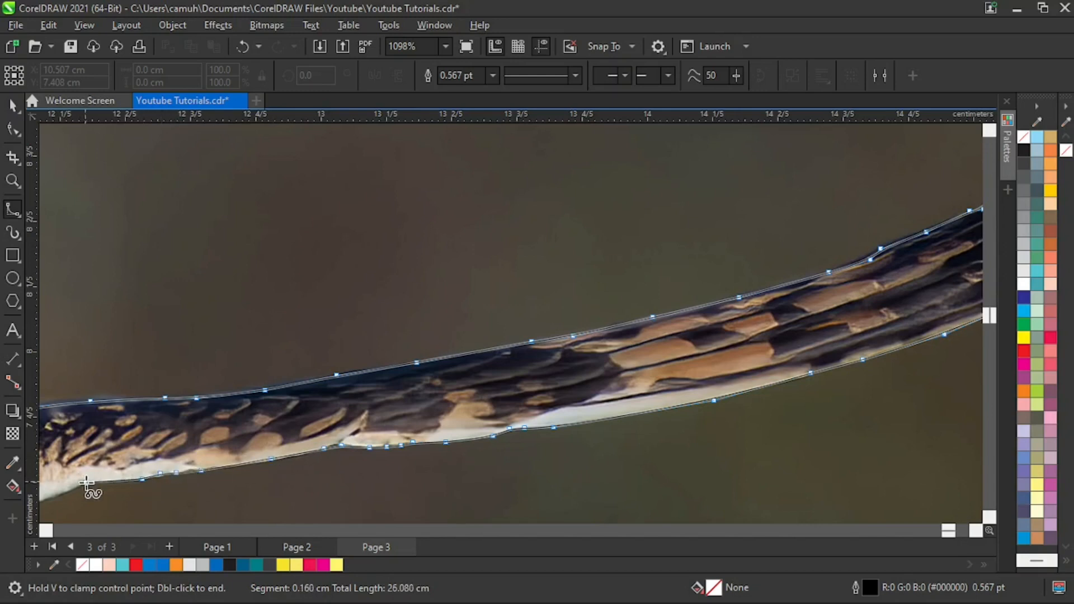
{"action": "left_click_drag", "start_coordinate": [73, 489], "coordinate": [225, 419]}
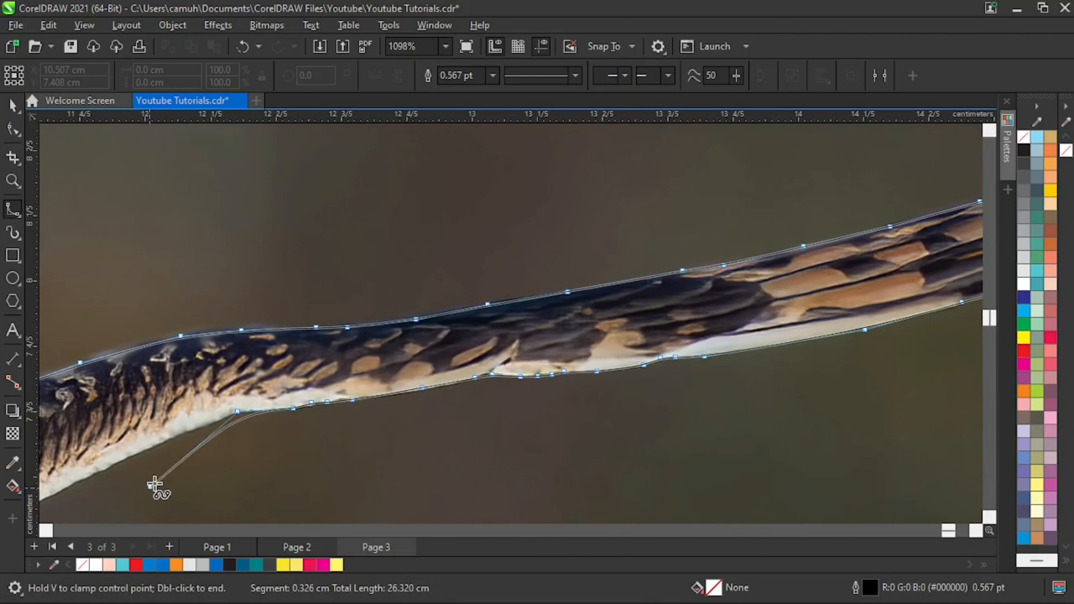
{"action": "left_click", "coordinate": [208, 428]}
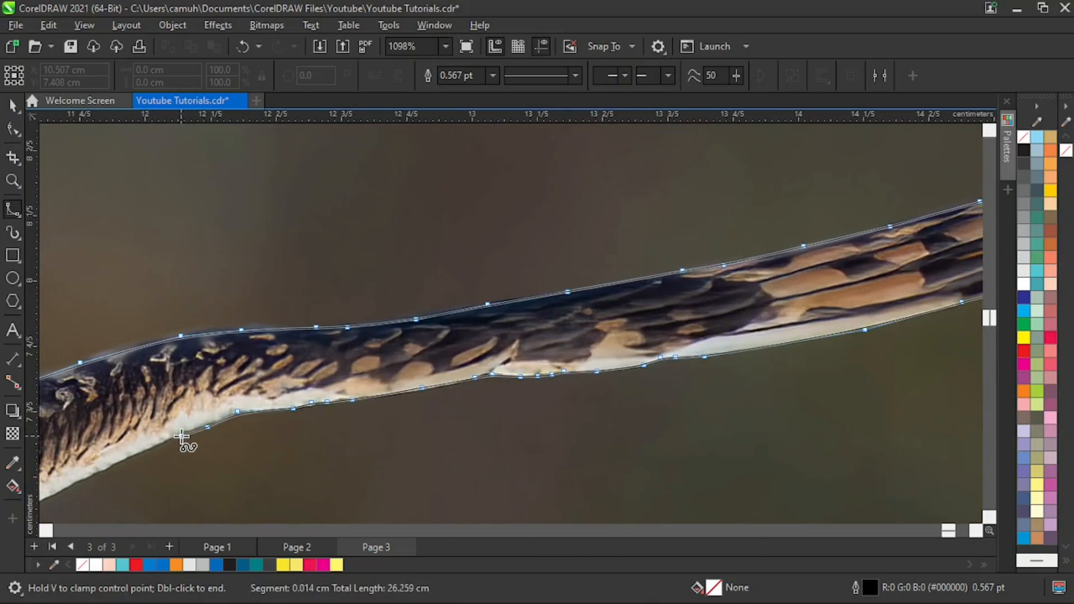
{"action": "left_click", "coordinate": [155, 445]}
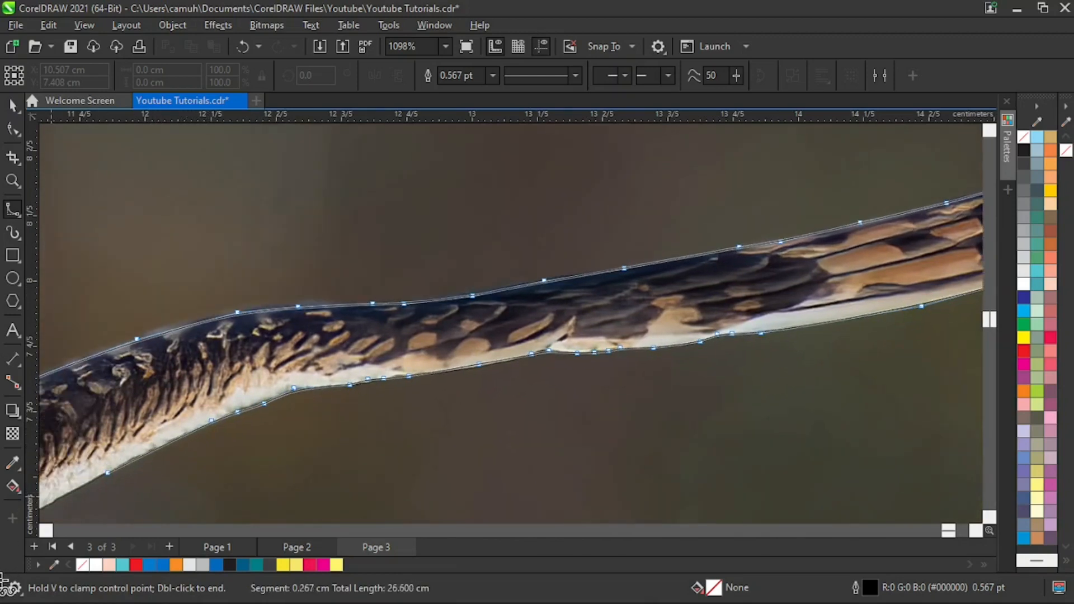
- Trace the outline down the white inner section of the wing's lower edge to where it meets the head
{"action": "left_click", "coordinate": [242, 405]}
{"action": "left_click", "coordinate": [192, 428]}
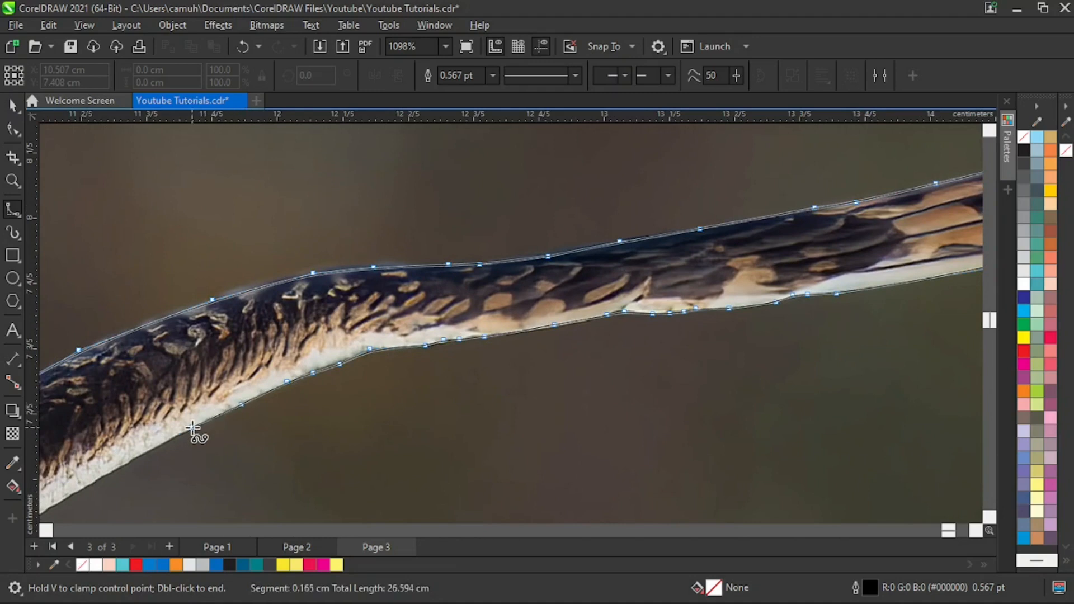
{"action": "left_click", "coordinate": [156, 448]}
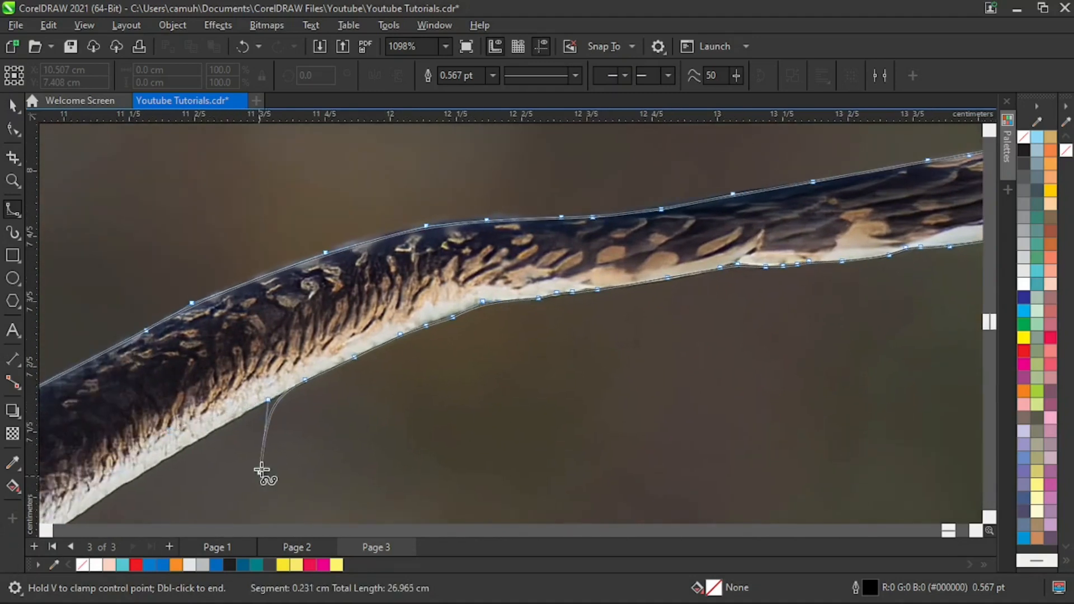
{"action": "left_click", "coordinate": [238, 420]}
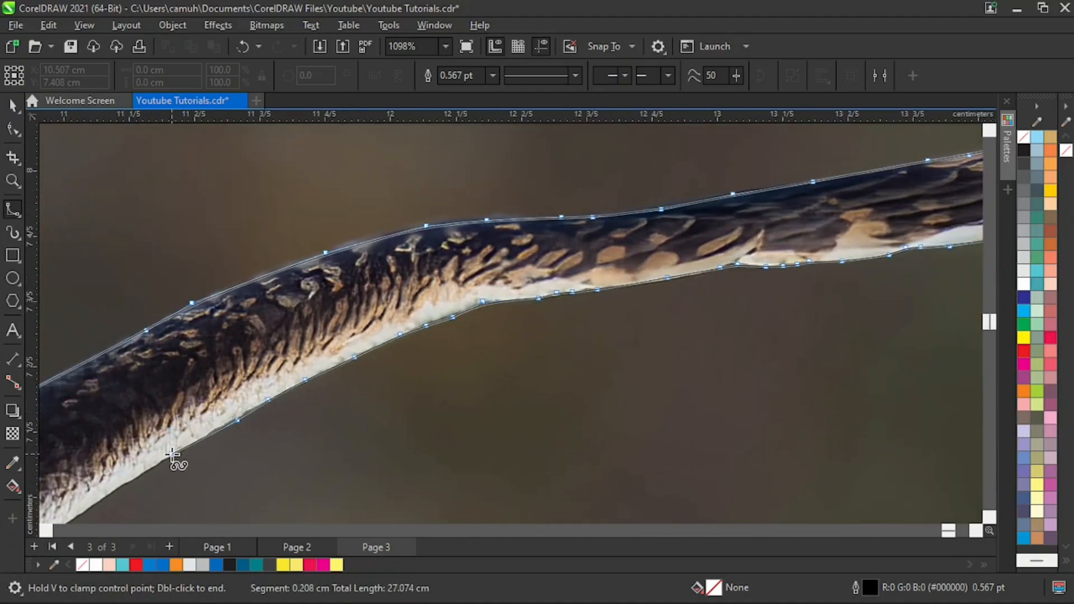
{"action": "left_click", "coordinate": [172, 454]}
{"action": "left_click", "coordinate": [118, 491]}
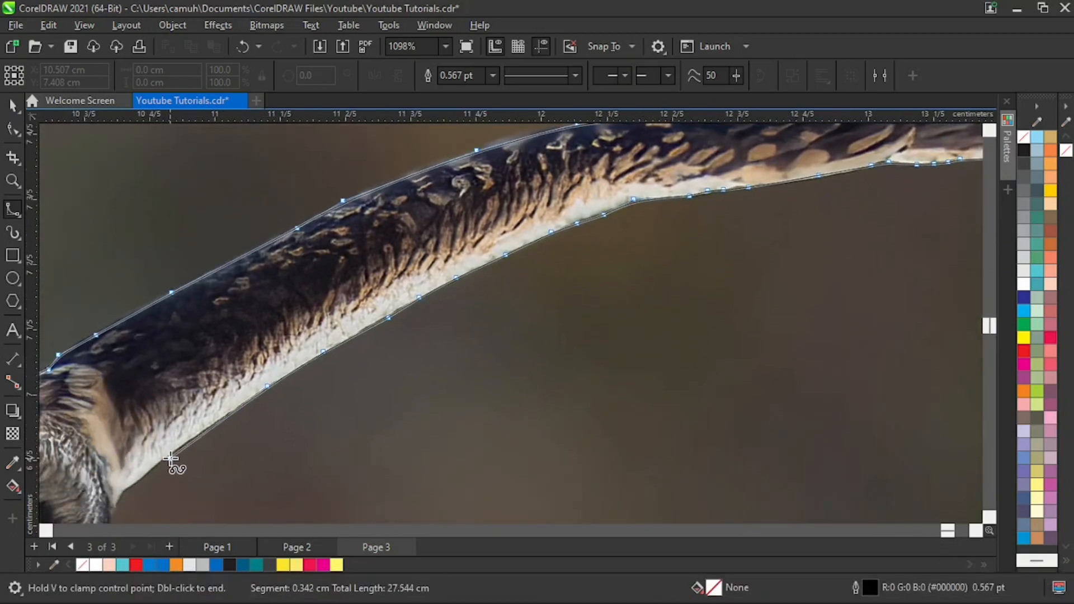
{"action": "left_click", "coordinate": [170, 454]}
{"action": "left_click", "coordinate": [137, 480]}
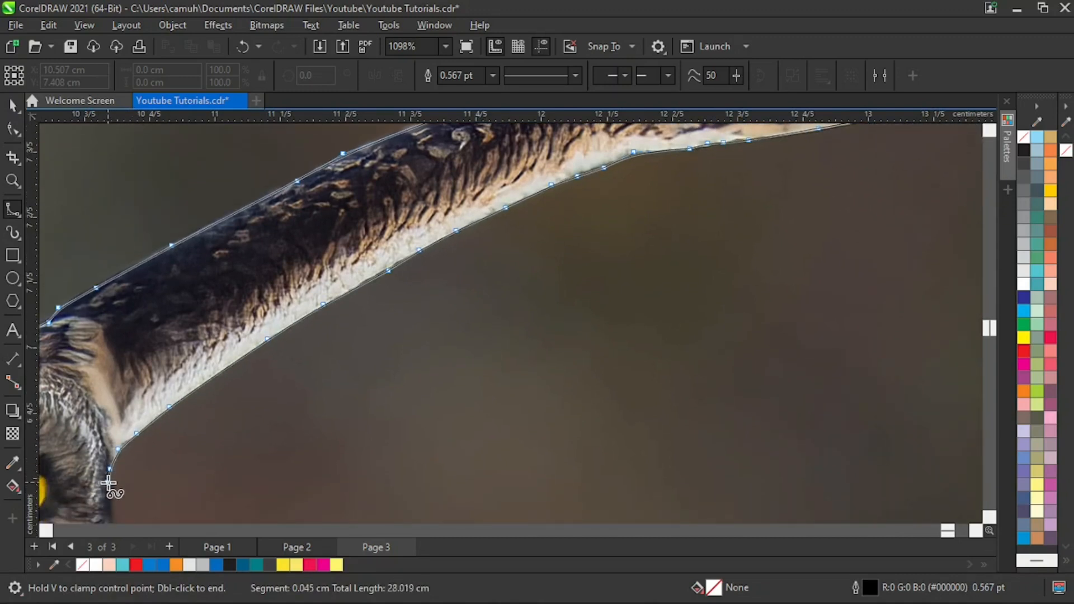
- Trace the outline down the side of the owl's face to the chin and close the B-Spline curve at its starting point
{"action": "left_click", "coordinate": [109, 482]}
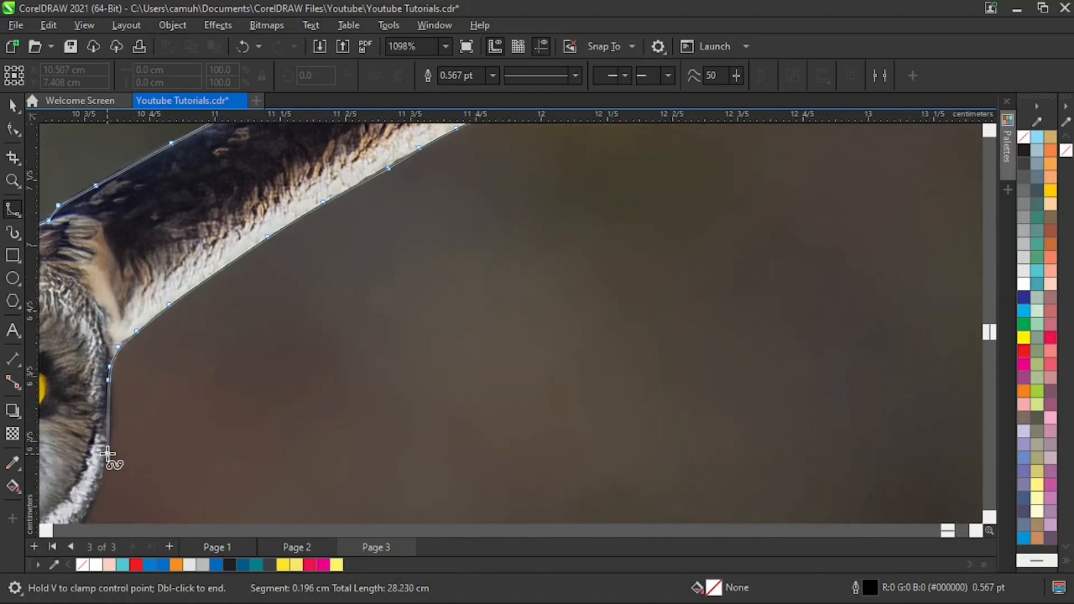
{"action": "left_click", "coordinate": [108, 450]}
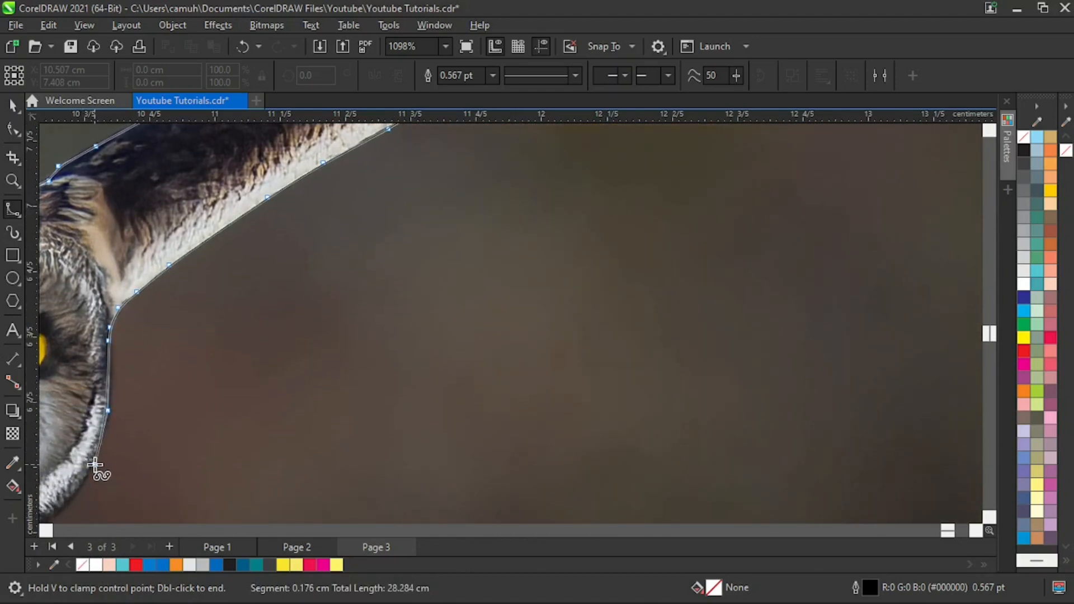
{"action": "left_click", "coordinate": [94, 463]}
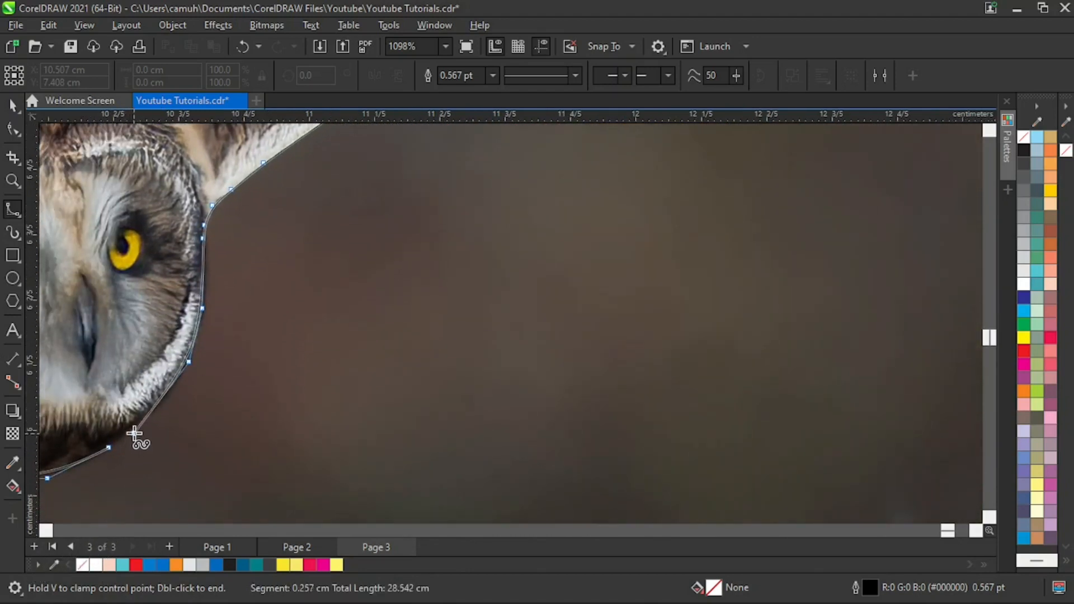
{"action": "left_click", "coordinate": [132, 431]}
{"action": "double_click", "coordinate": [110, 447]}
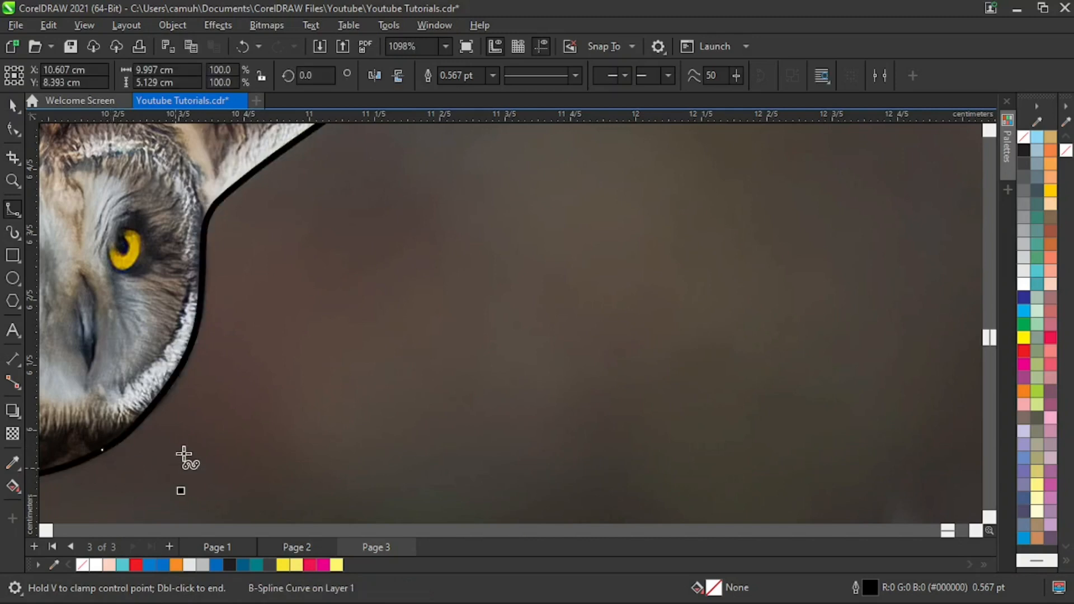
- Select the closed owl outline together with the background photo behind it
{"action": "key", "text": "z"}
{"action": "right_click", "coordinate": [350, 405]}
{"action": "right_click", "coordinate": [437, 413]}
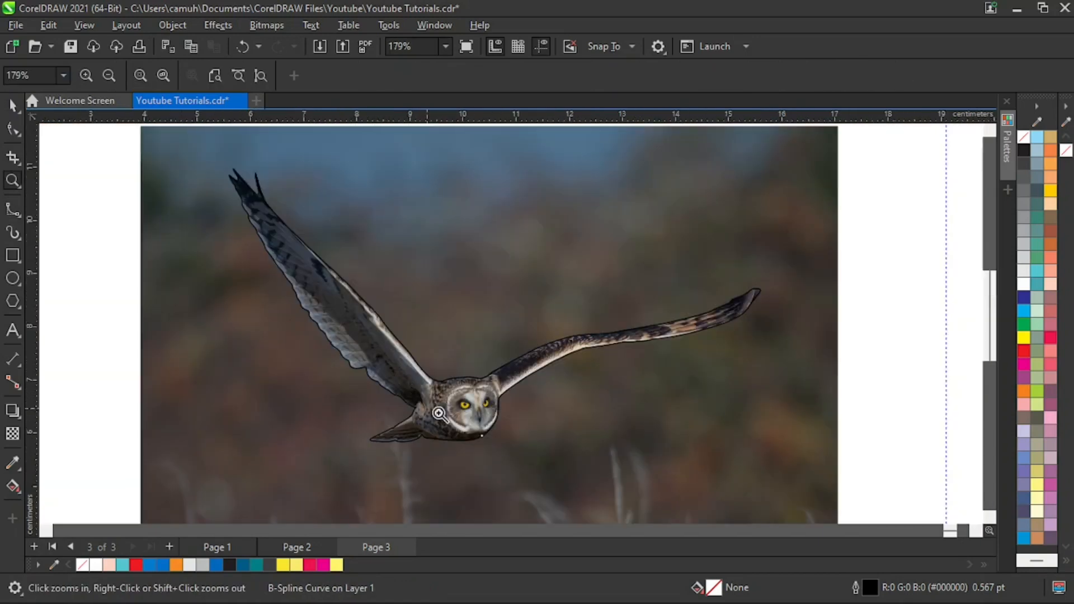
{"action": "key", "text": "space"}
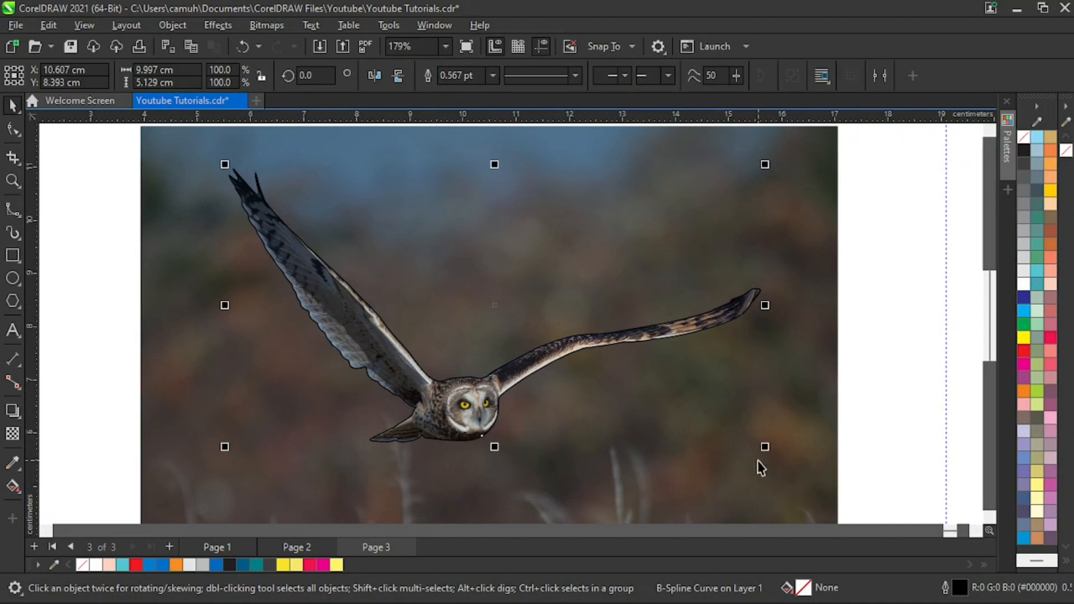
{"action": "left_click", "coordinate": [882, 336]}
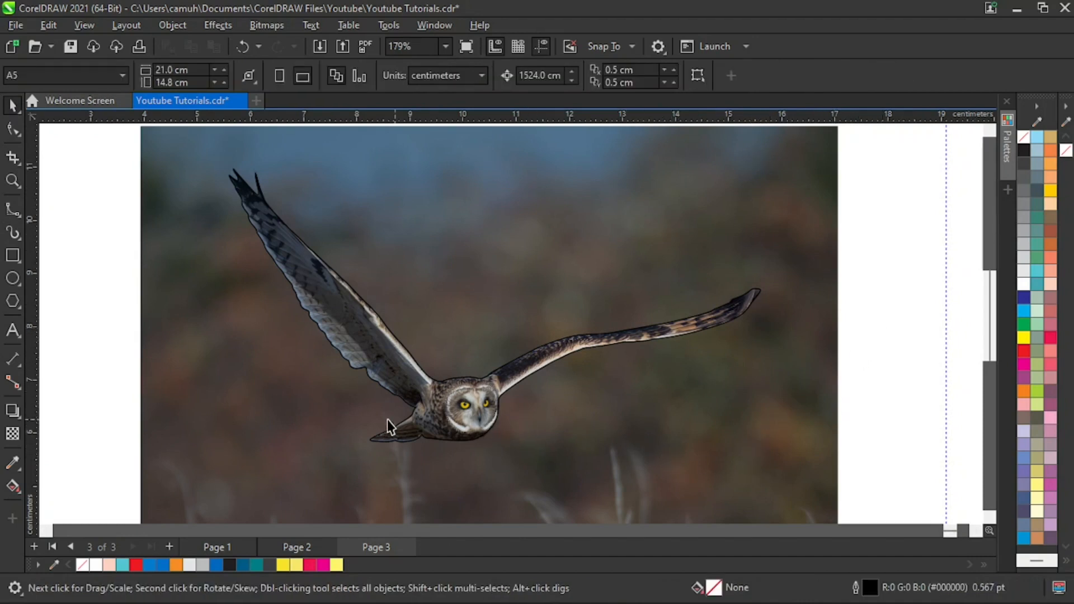
{"action": "left_click", "coordinate": [447, 411]}
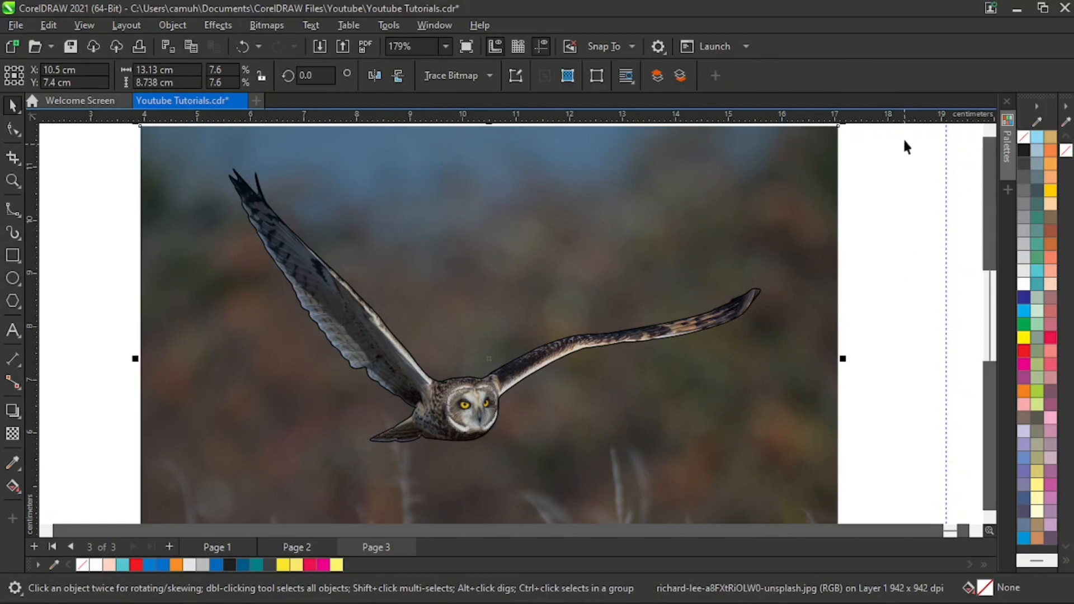
{"action": "left_click_drag", "start_coordinate": [912, 137], "coordinate": [150, 484]}
{"action": "key", "text": "z"}
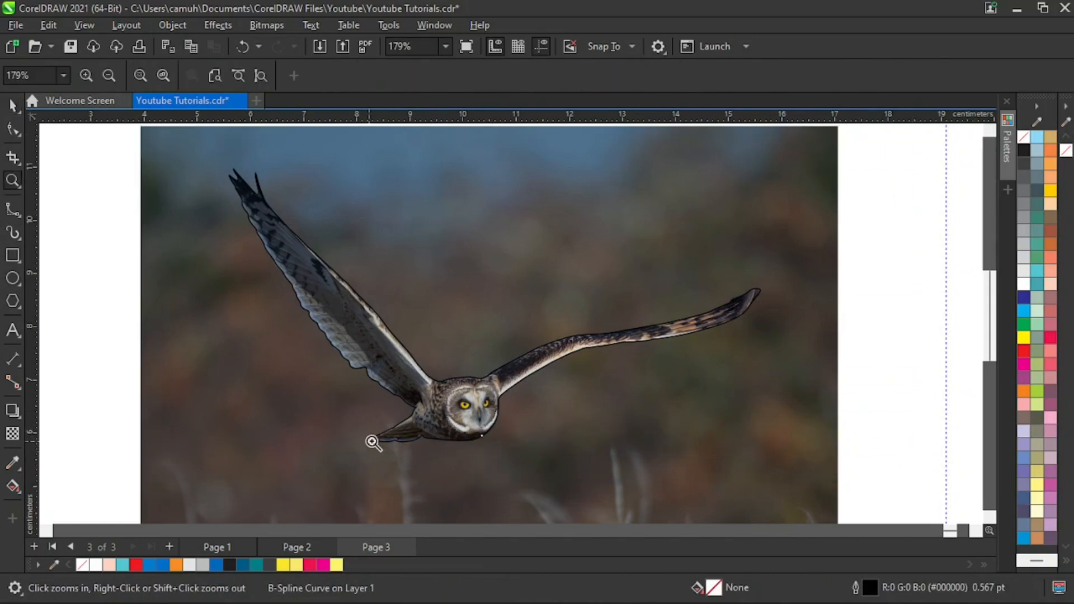
{"action": "right_click", "coordinate": [398, 429]}
{"action": "key", "text": "space"}
{"action": "left_click_drag", "start_coordinate": [205, 168], "coordinate": [808, 445]}
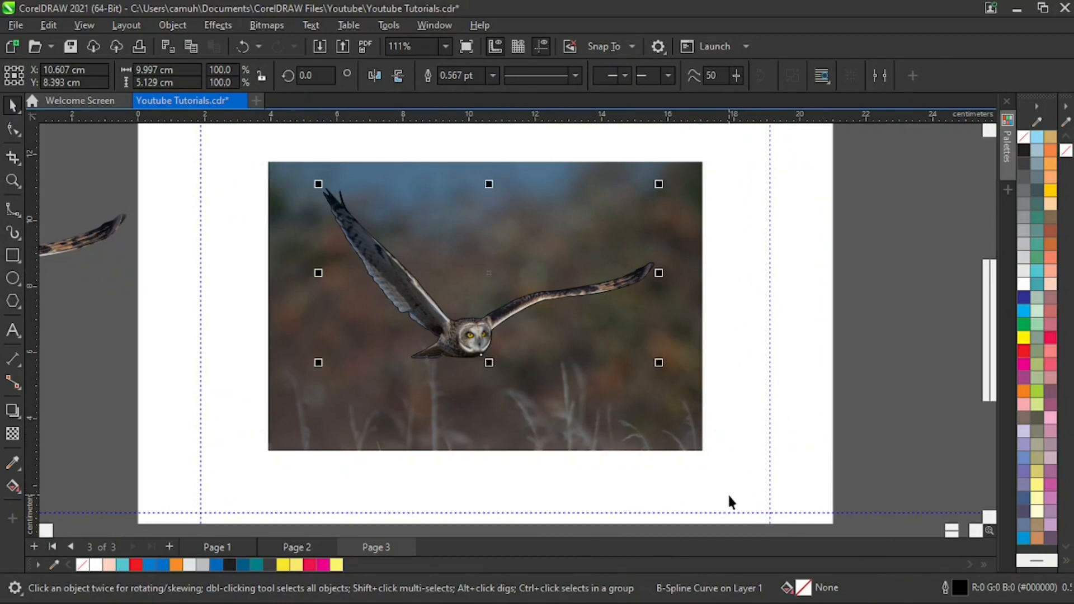
{"action": "left_click", "coordinate": [687, 440], "text": "shift"}
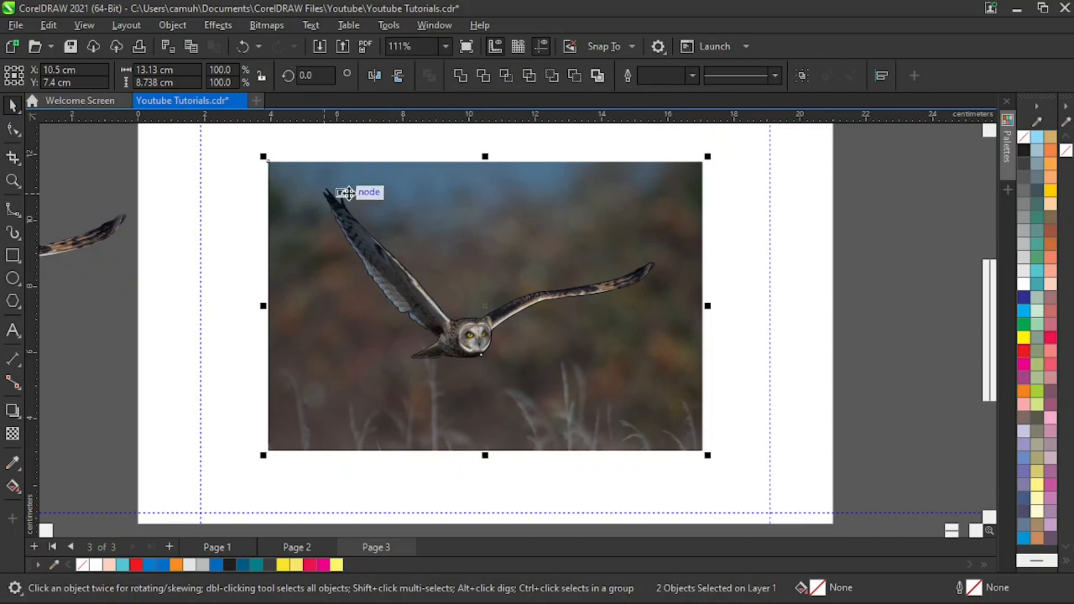
- Test the closed outline with a 90% black fill and remove the fill again
{"action": "left_click", "coordinate": [1024, 161]}
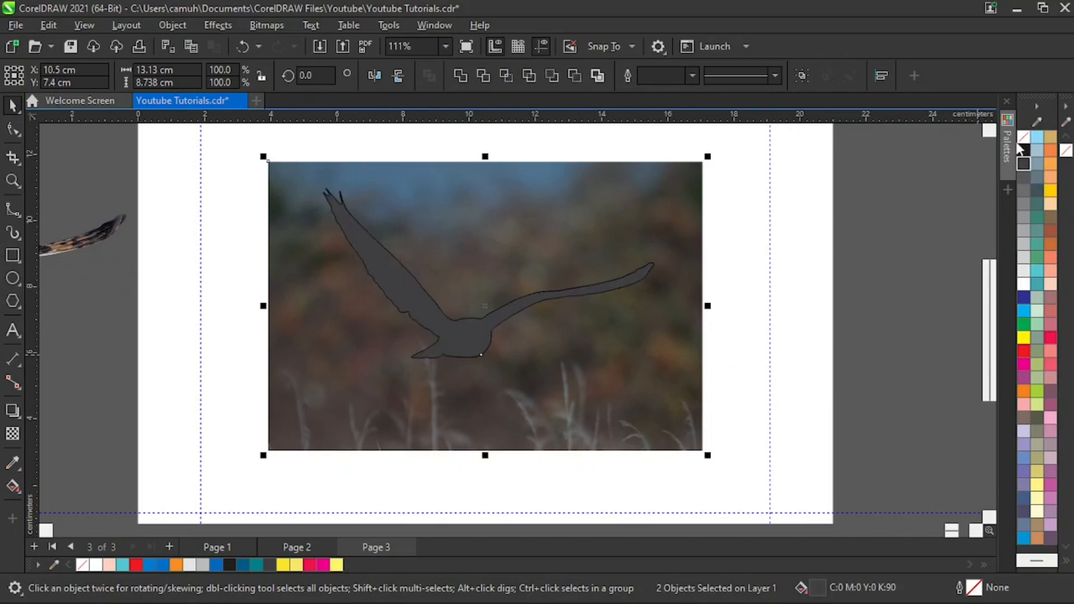
{"action": "left_click", "coordinate": [1024, 136]}
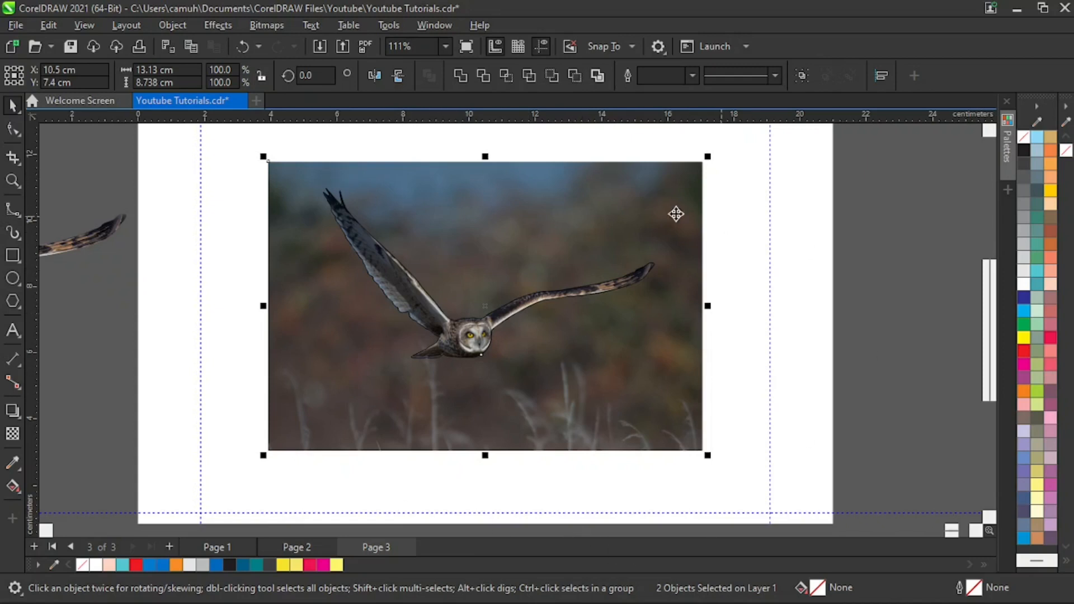
- Intersect the outline with the photo, and move the resulting owl cut-out and the original photo away from the outline
{"action": "left_click", "coordinate": [505, 74]}
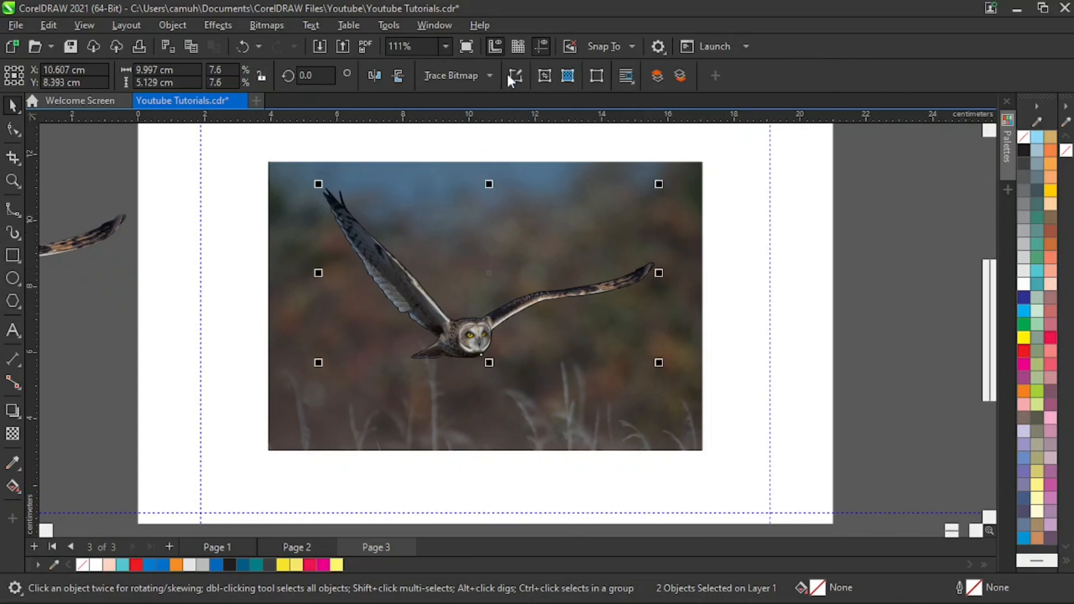
{"action": "left_click_drag", "start_coordinate": [474, 334], "coordinate": [814, 342]}
{"action": "left_click_drag", "start_coordinate": [656, 379], "coordinate": [532, 381]}
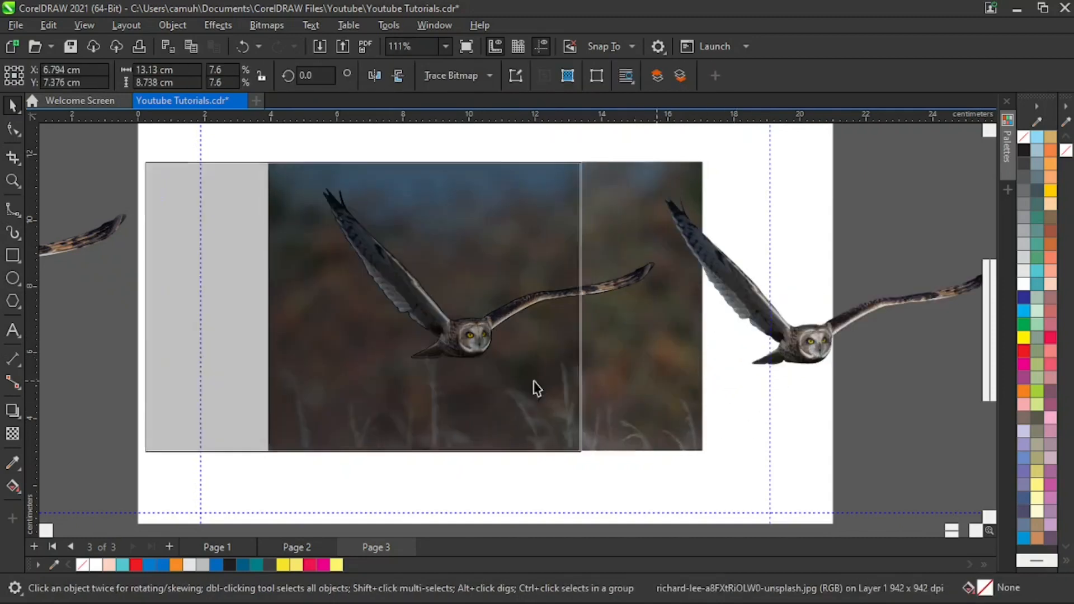
{"action": "left_click_drag", "start_coordinate": [785, 330], "coordinate": [774, 355]}
{"action": "left_click_drag", "start_coordinate": [505, 399], "coordinate": [127, 461]}
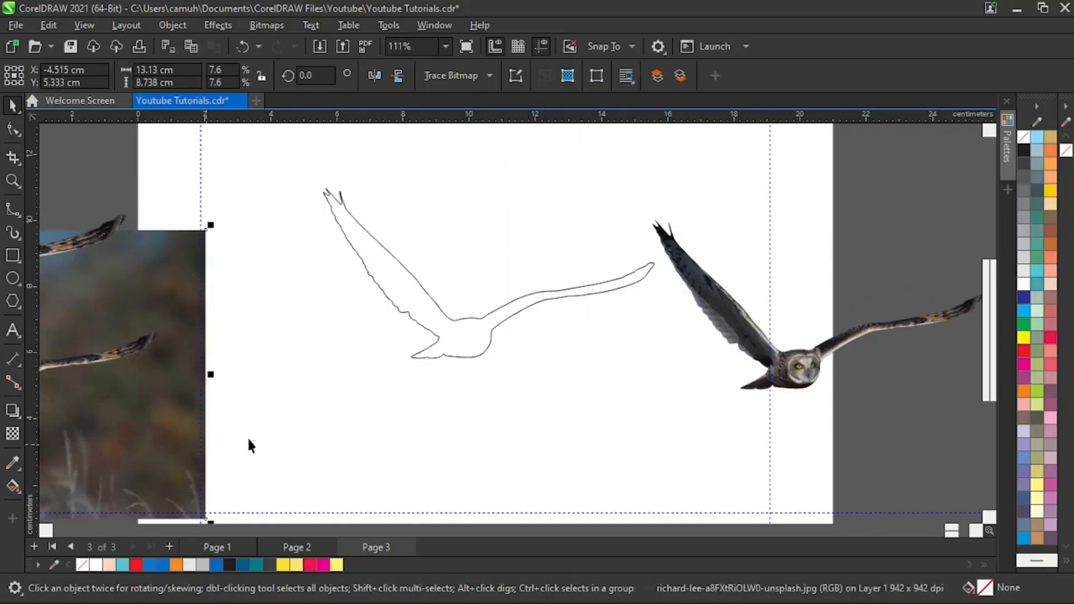
- Fill the leftover owl outline with blue (C:100 M:100 Y:0 K:0), and shift it and the owl cut-out leftward apart from each other
{"action": "left_click", "coordinate": [476, 357]}
{"action": "left_click", "coordinate": [1024, 297]}
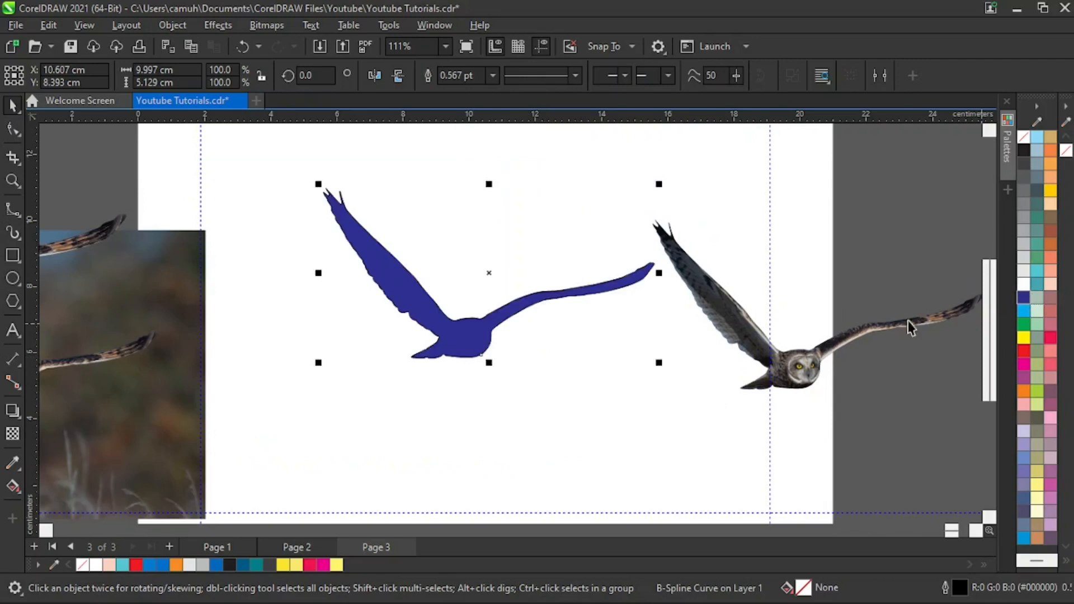
{"action": "left_click_drag", "start_coordinate": [480, 352], "coordinate": [323, 327]}
{"action": "left_click_drag", "start_coordinate": [801, 370], "coordinate": [556, 341]}
{"action": "left_click_drag", "start_coordinate": [328, 338], "coordinate": [209, 345]}
- Clear the page by moving the photo, earlier cut-out and blue silhouette up beyond it, and the new owl cut-out beside the page
{"action": "key", "text": "z"}
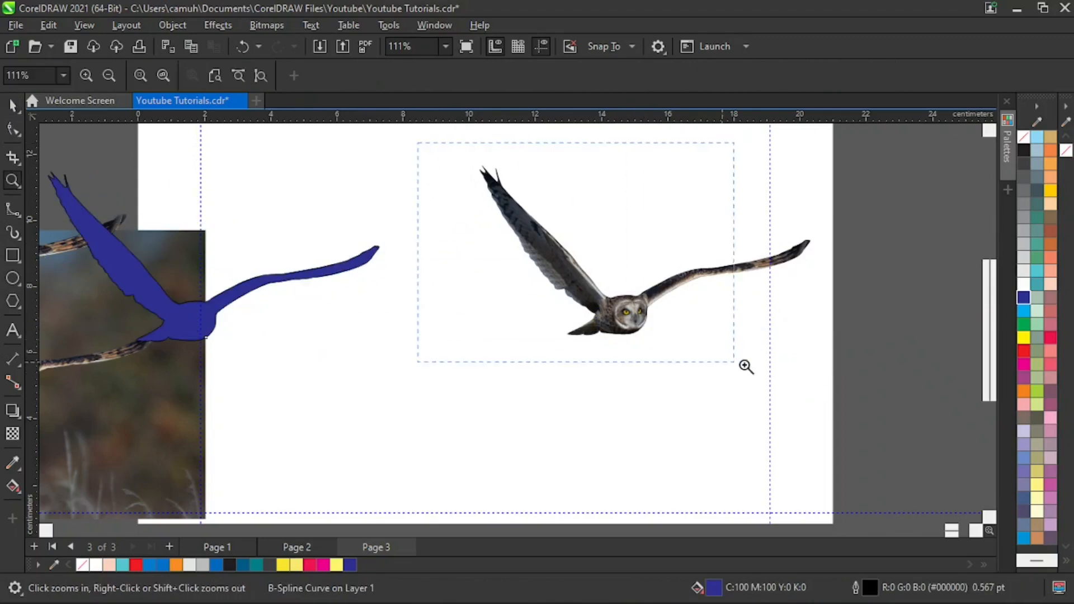
{"action": "left_click_drag", "start_coordinate": [746, 367], "coordinate": [895, 430]}
{"action": "key", "text": "space"}
{"action": "key", "text": "space"}
{"action": "right_click", "coordinate": [504, 322]}
{"action": "right_click", "coordinate": [502, 331]}
{"action": "right_click", "coordinate": [463, 365]}
{"action": "key", "text": "space"}
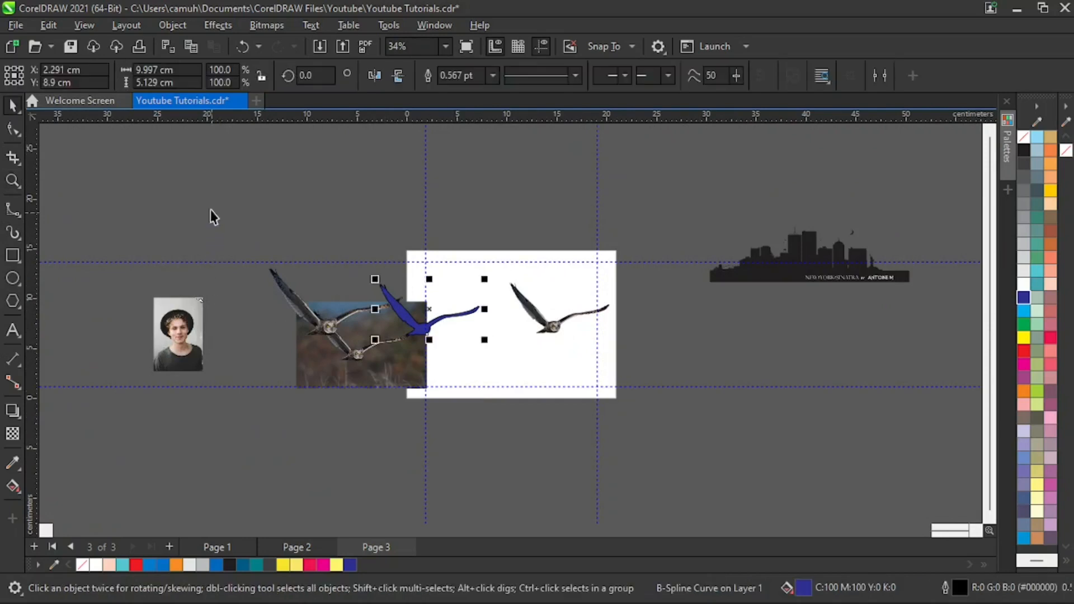
{"action": "left_click_drag", "start_coordinate": [207, 215], "coordinate": [523, 465]}
{"action": "left_click_drag", "start_coordinate": [383, 369], "coordinate": [250, 167]}
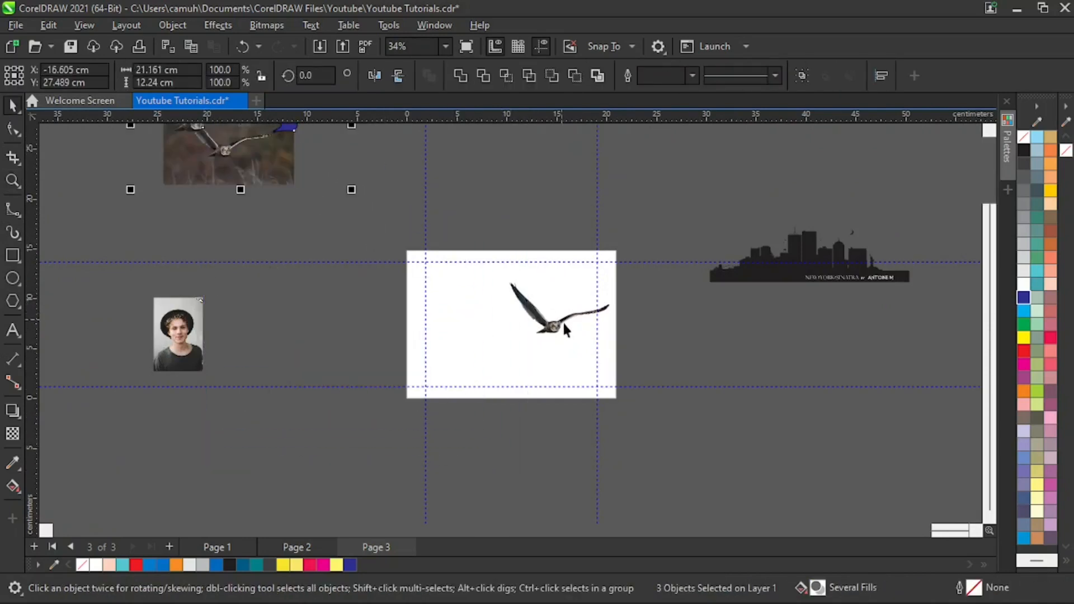
{"action": "left_click_drag", "start_coordinate": [554, 329], "coordinate": [709, 365]}
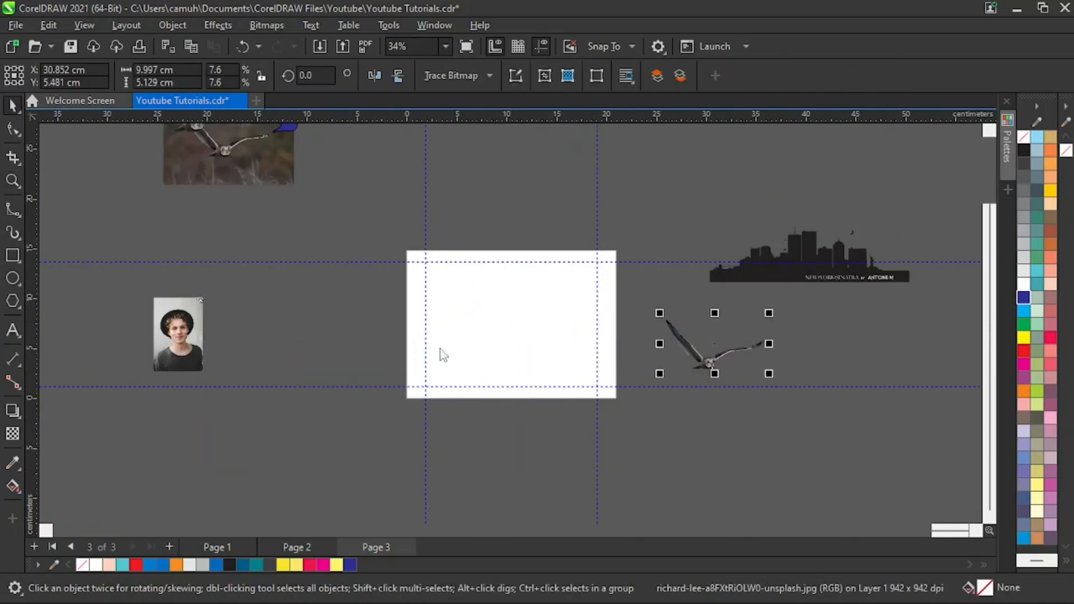
- Draw a rectangle about 19.1 by 13.7 cm over the page and fill it with blue (R0 G110 B200)
{"action": "key", "text": "F6"}
{"action": "left_click_drag", "start_coordinate": [420, 260], "coordinate": [611, 399]}
{"action": "key", "text": "space"}
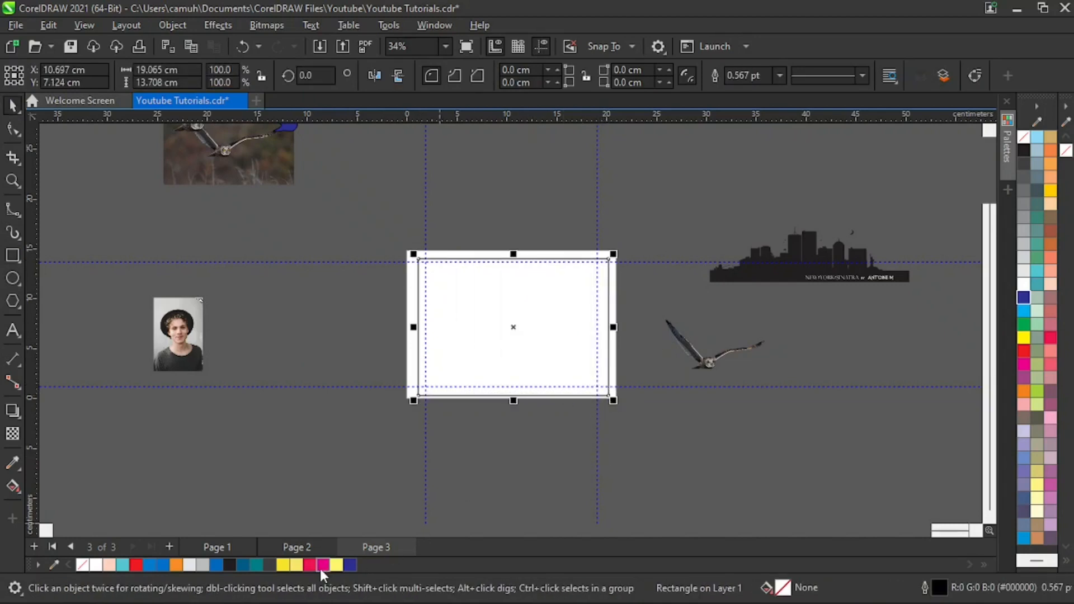
{"action": "left_click", "coordinate": [163, 565]}
- Place the owl cut-out on top of the blue rectangle
{"action": "left_click_drag", "start_coordinate": [709, 363], "coordinate": [533, 368]}
{"action": "key", "text": "z"}
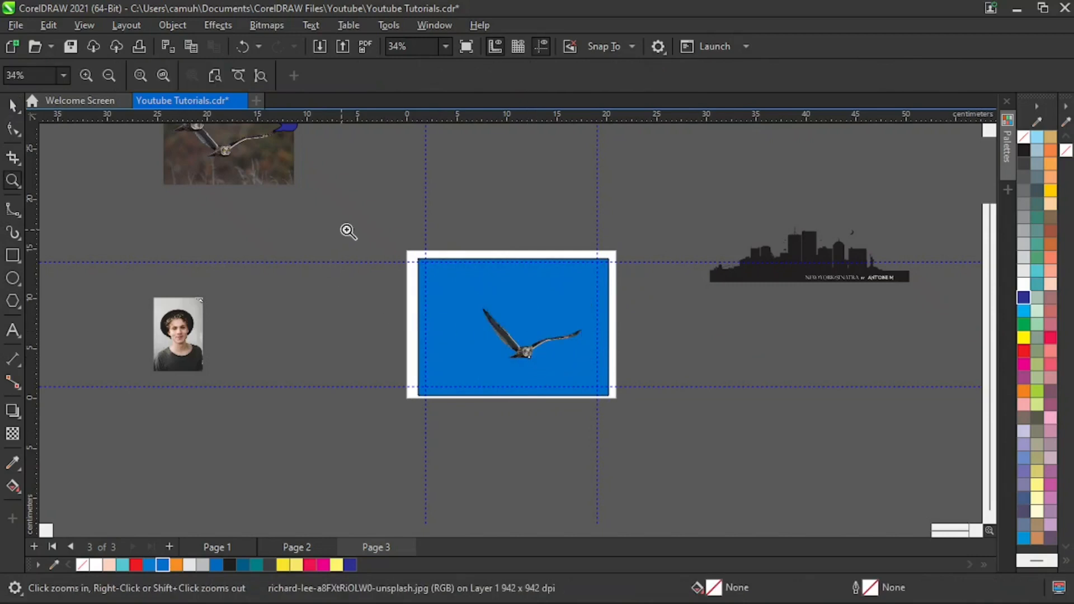
{"action": "left_click_drag", "start_coordinate": [346, 230], "coordinate": [725, 478]}
{"action": "key", "text": "space"}
- Give the rectangle a vertical fountain fill running from blue at its upper edge to turquoise at its lower edge
{"action": "left_click", "coordinate": [705, 372]}
{"action": "left_click", "coordinate": [597, 367]}
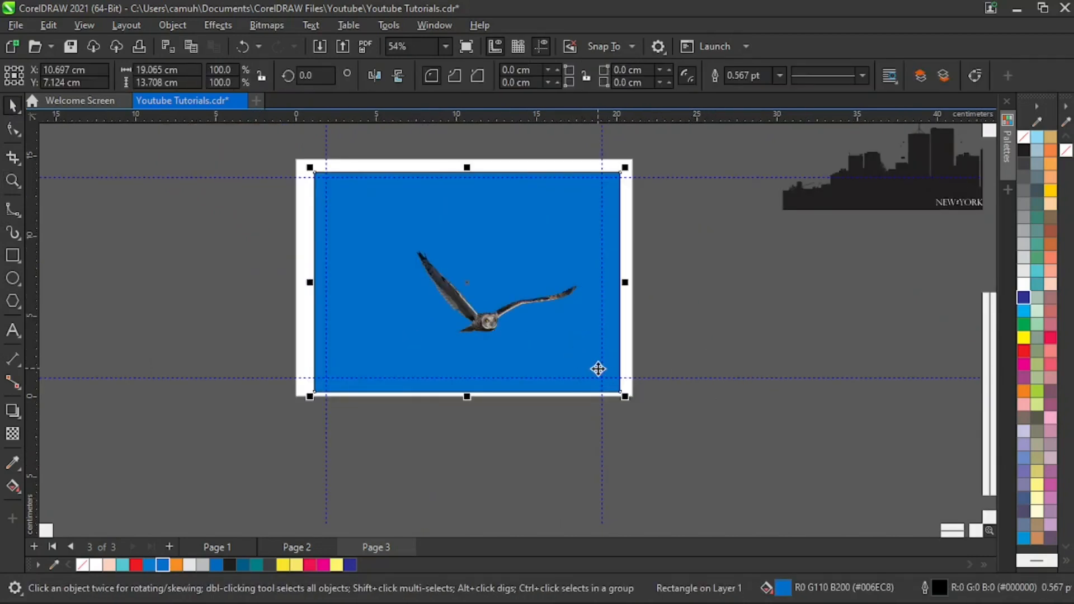
{"action": "left_click", "coordinate": [15, 486]}
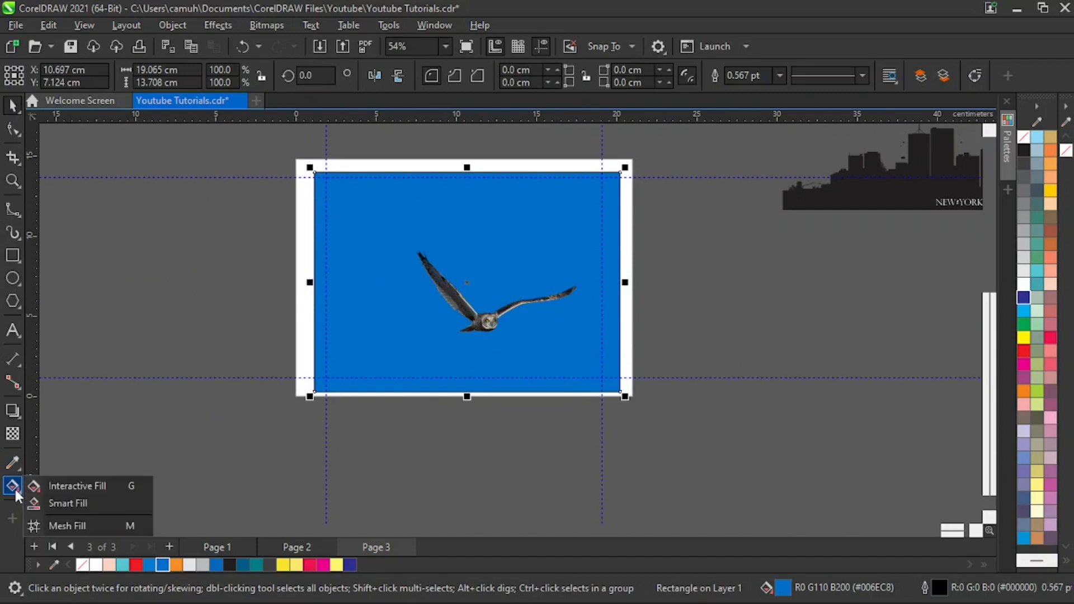
{"action": "left_click", "coordinate": [52, 487]}
{"action": "left_click_drag", "start_coordinate": [380, 171], "coordinate": [384, 382]}
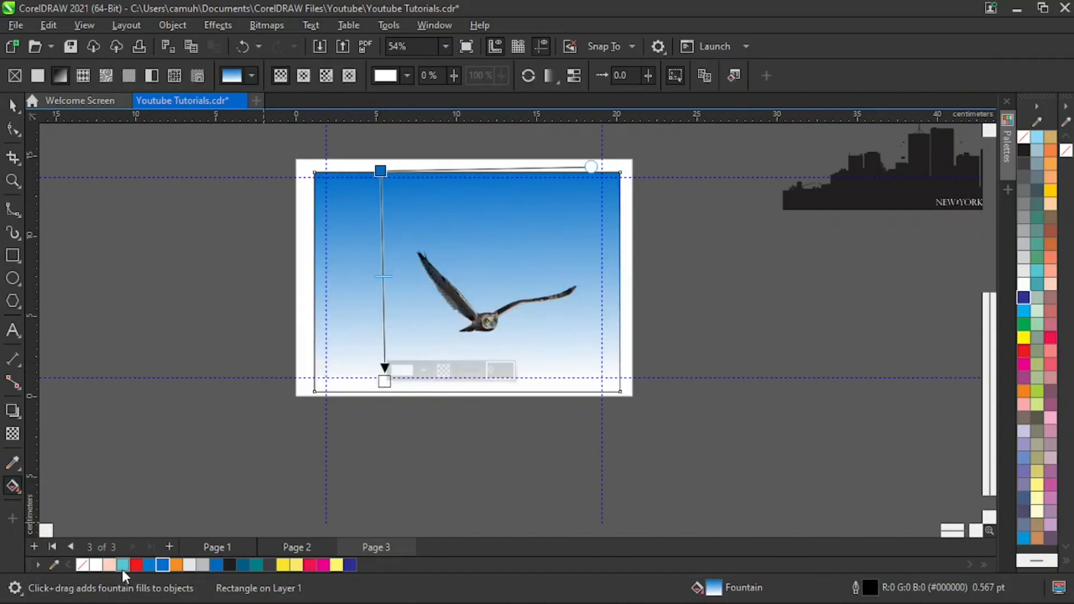
{"action": "left_click", "coordinate": [122, 565]}
{"action": "key", "text": "space"}
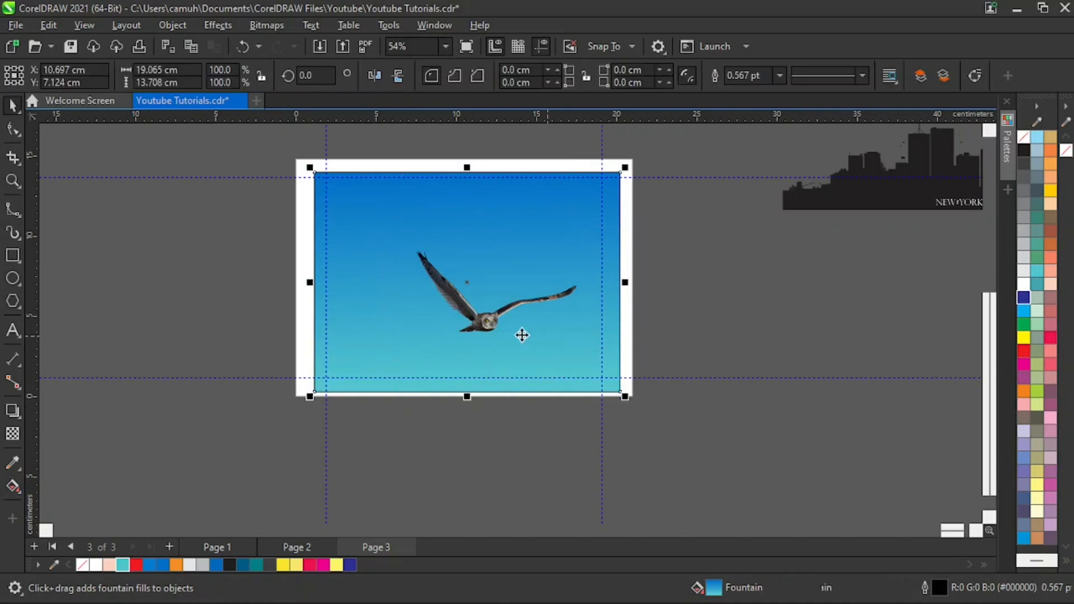
- Move the owl to the upper part of the sky and enlarge it to about 12 cm wide
{"action": "left_click_drag", "start_coordinate": [488, 330], "coordinate": [445, 262]}
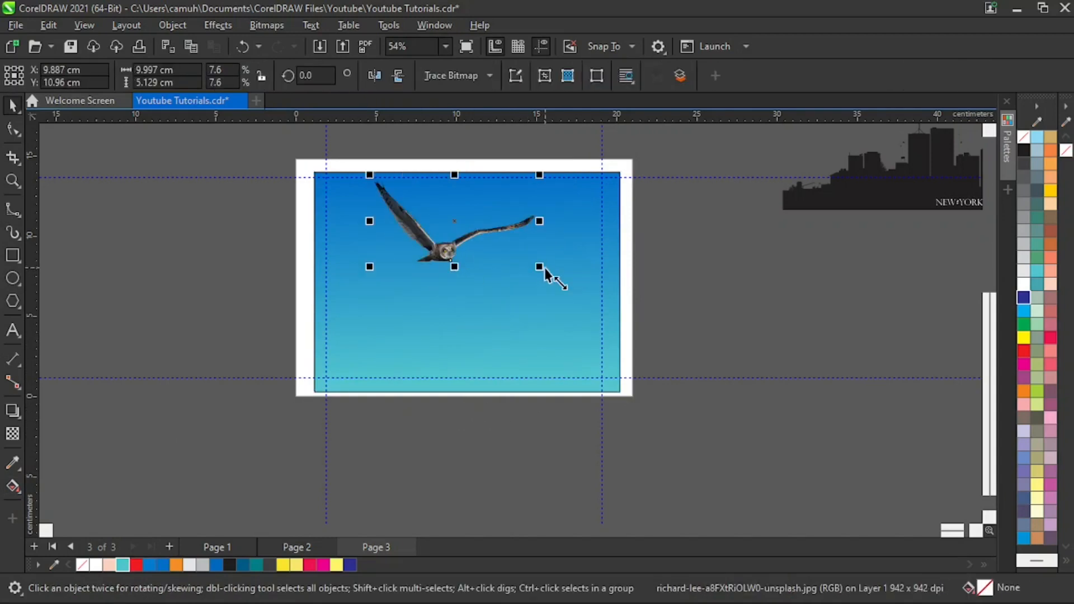
{"action": "left_click_drag", "start_coordinate": [542, 269], "coordinate": [575, 285]}
{"action": "left_click_drag", "start_coordinate": [448, 260], "coordinate": [417, 266]}
{"action": "left_click", "coordinate": [221, 272]}
- Reposition the enlarged owl near the centre of the gradient sky and deselect it
{"action": "key", "text": "z"}
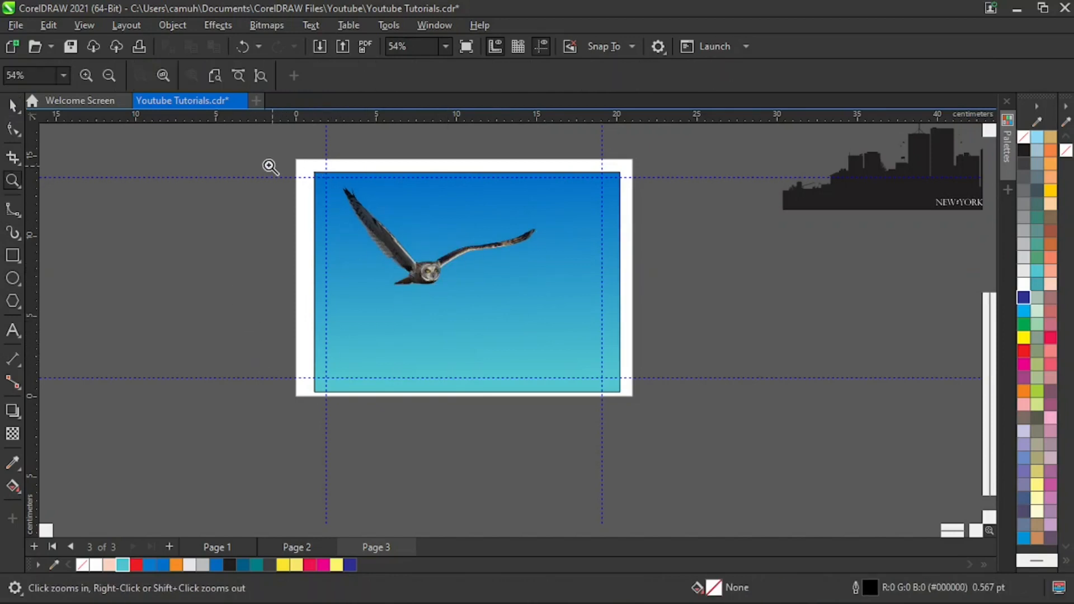
{"action": "left_click_drag", "start_coordinate": [255, 153], "coordinate": [686, 434]}
{"action": "key", "text": "space"}
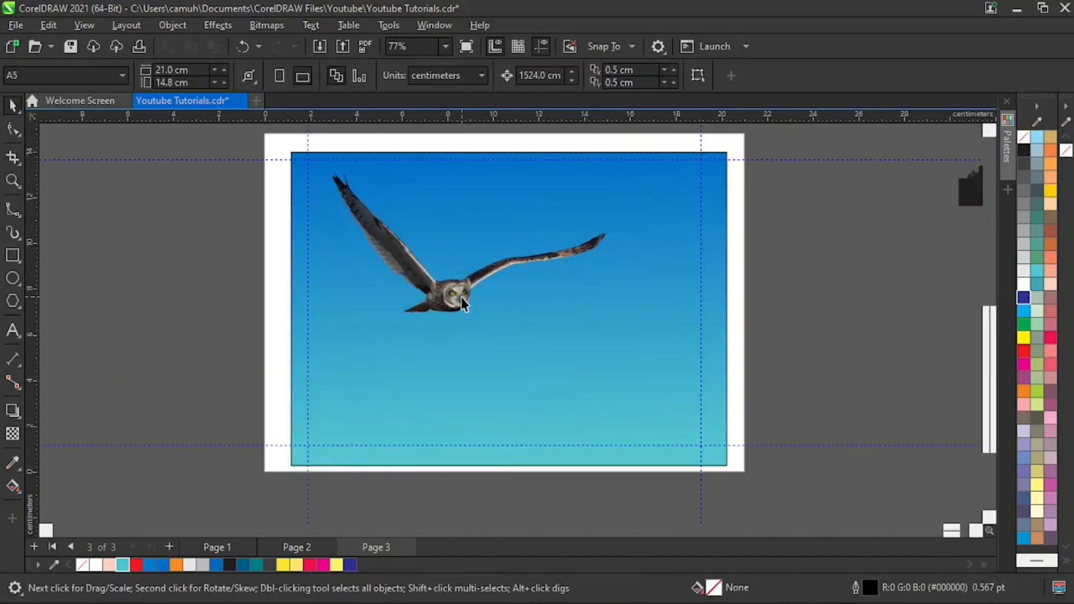
{"action": "left_click_drag", "start_coordinate": [460, 297], "coordinate": [482, 329]}
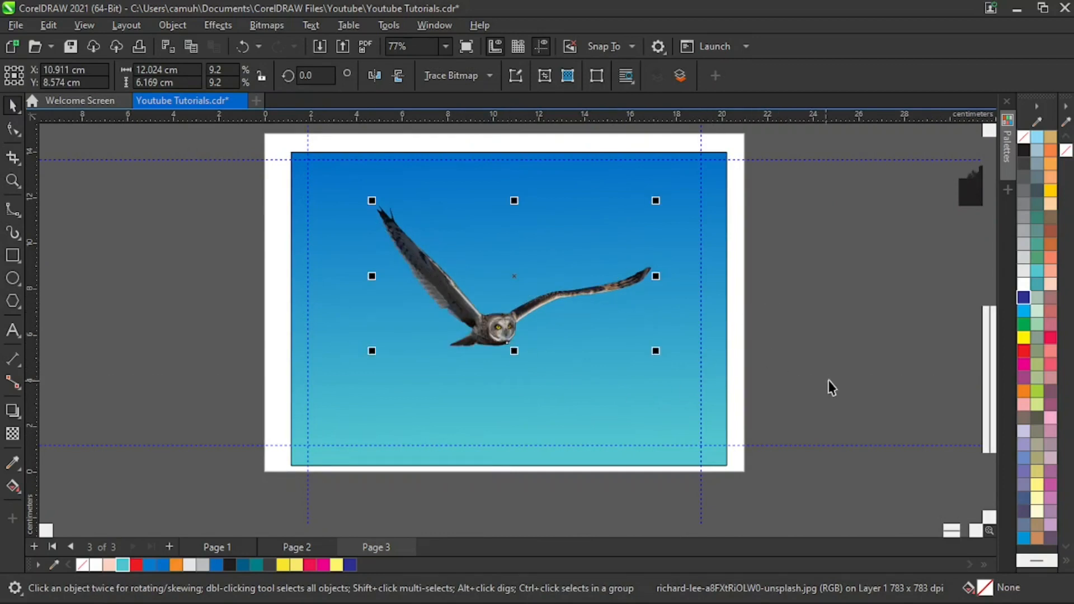
{"action": "left_click", "coordinate": [826, 318]}
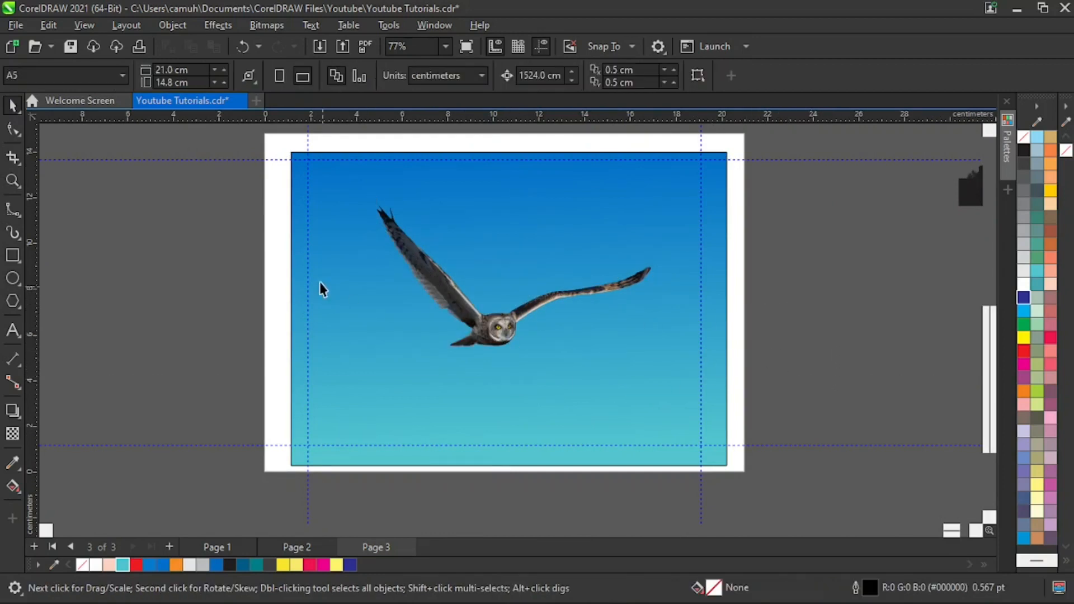